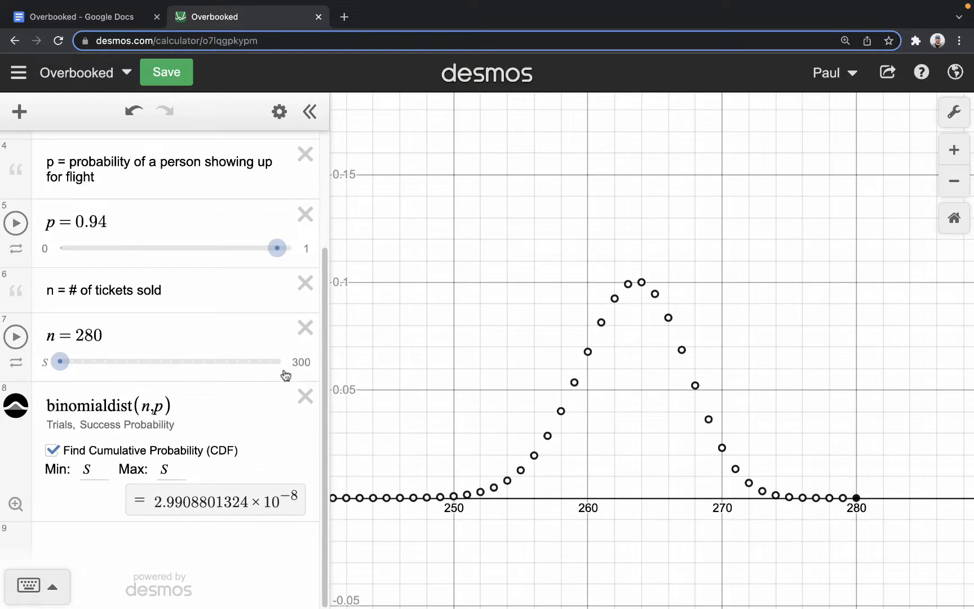
pyautogui.scroll(5, 284, 374)
pyautogui.scroll(-1, 285, 343)
pyautogui.scroll(-2, 281, 339)
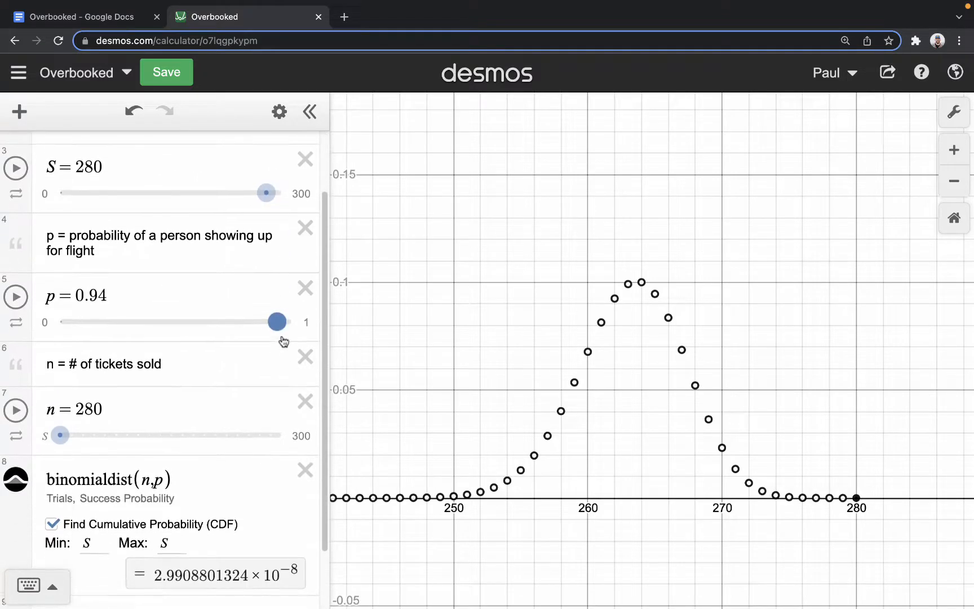
pyautogui.scroll(3, 279, 341)
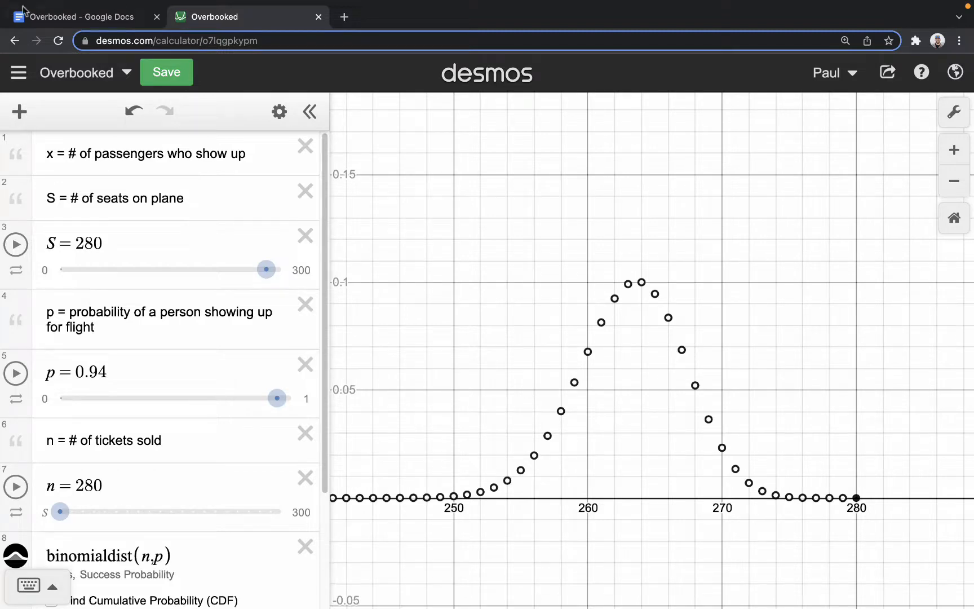
# - Examine the slider limits and step size of the S variable for the number of seats
pyautogui.doubleClick(135, 246)
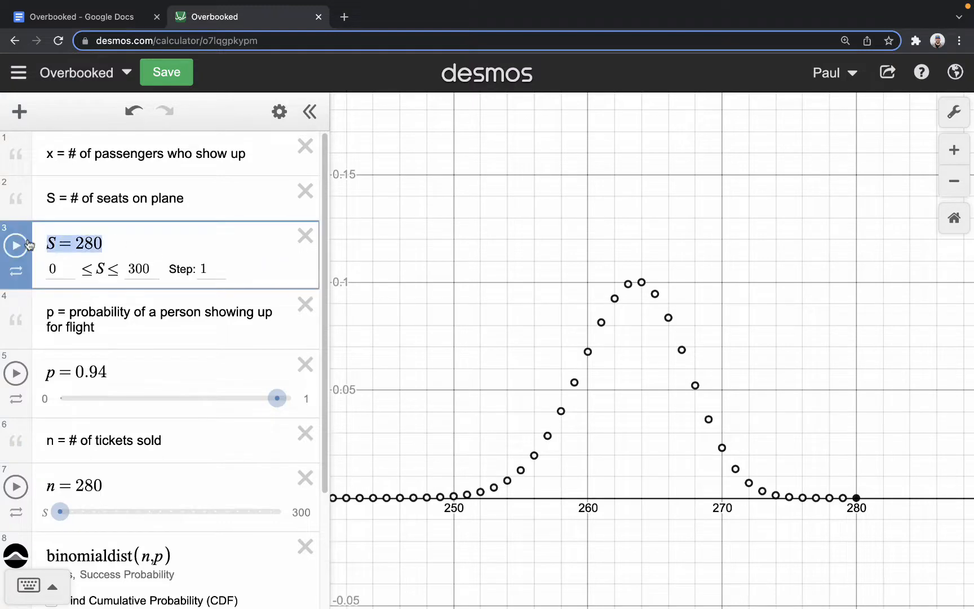
pyautogui.click(160, 239)
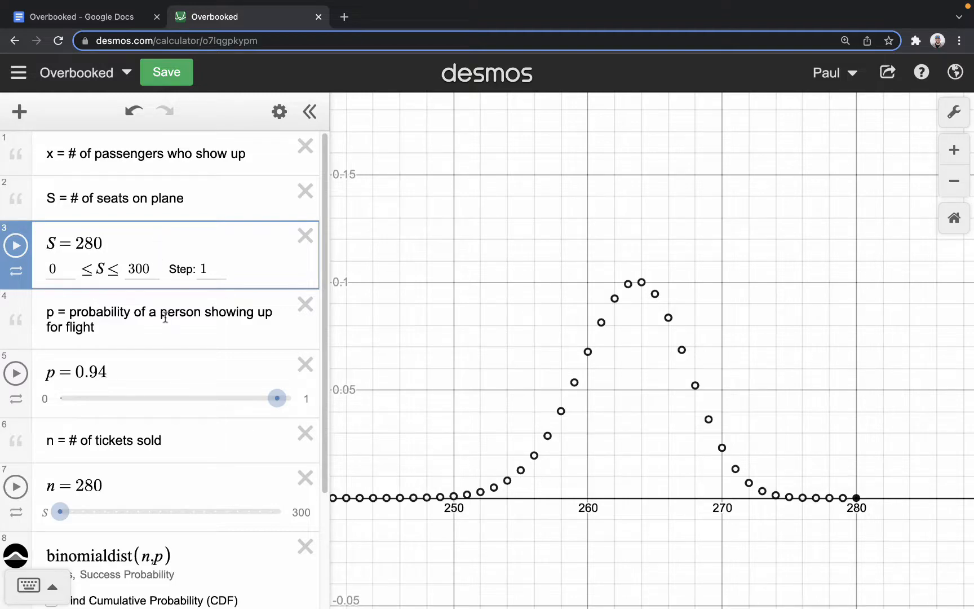
pyautogui.scroll(-2, 169, 338)
pyautogui.scroll(-2, 174, 353)
pyautogui.scroll(4, 175, 338)
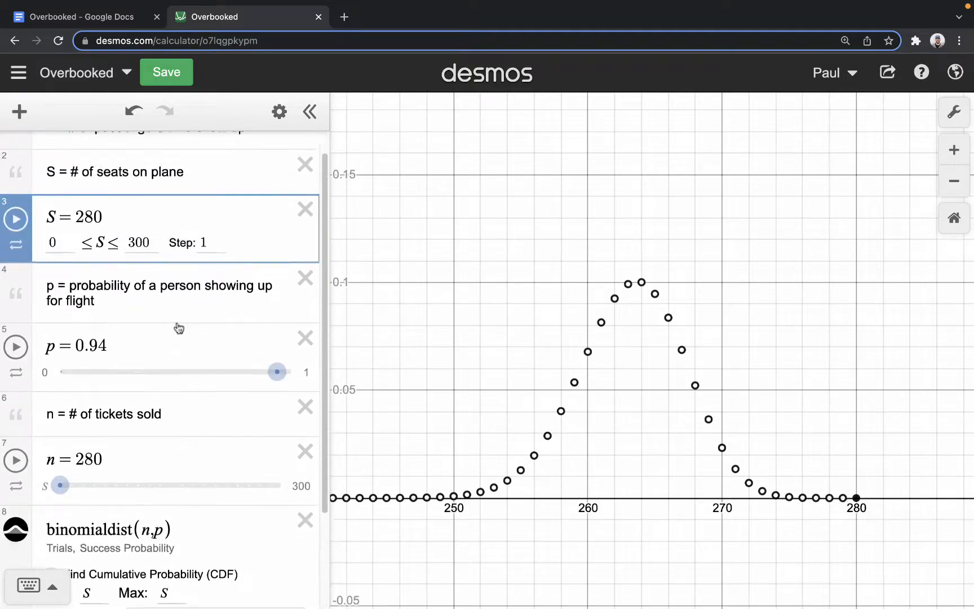
pyautogui.click(56, 269)
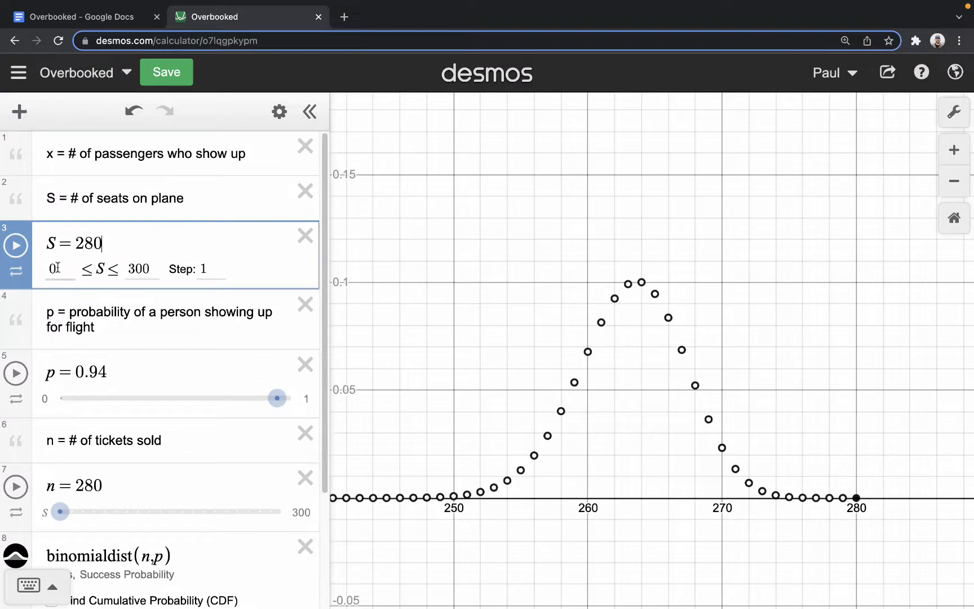
pyautogui.doubleClick(151, 268)
pyautogui.click(204, 270)
# - Examine the slider limits and step sizes of the show-up probability p and the tickets-sold variable n
pyautogui.click(124, 373)
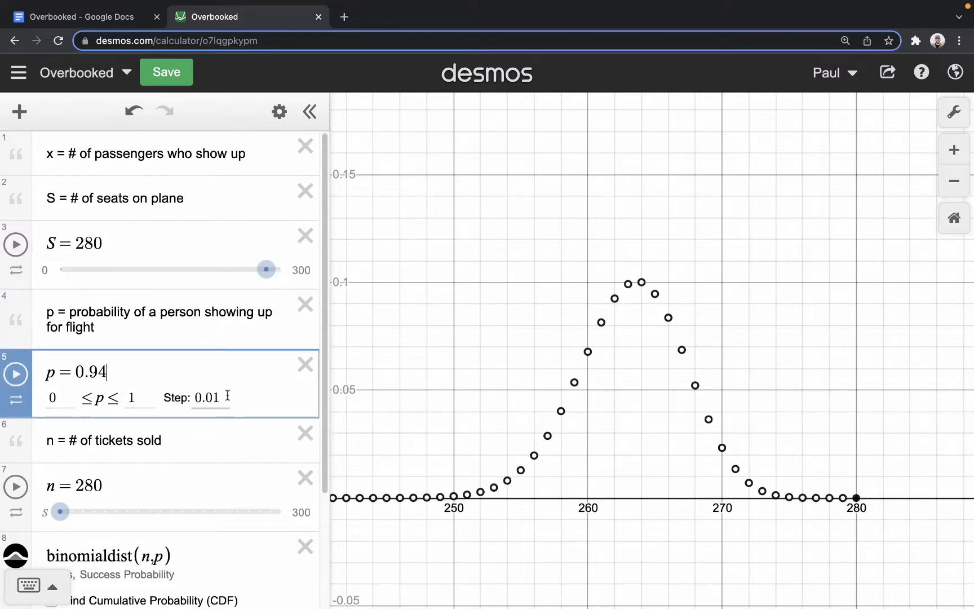
pyautogui.scroll(-1, 209, 399)
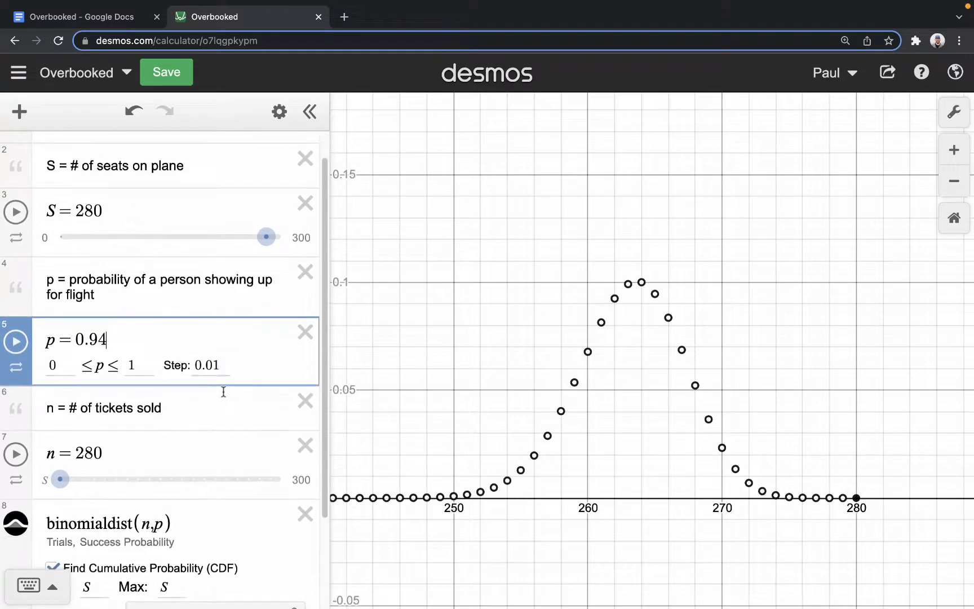
pyautogui.scroll(-2, 141, 400)
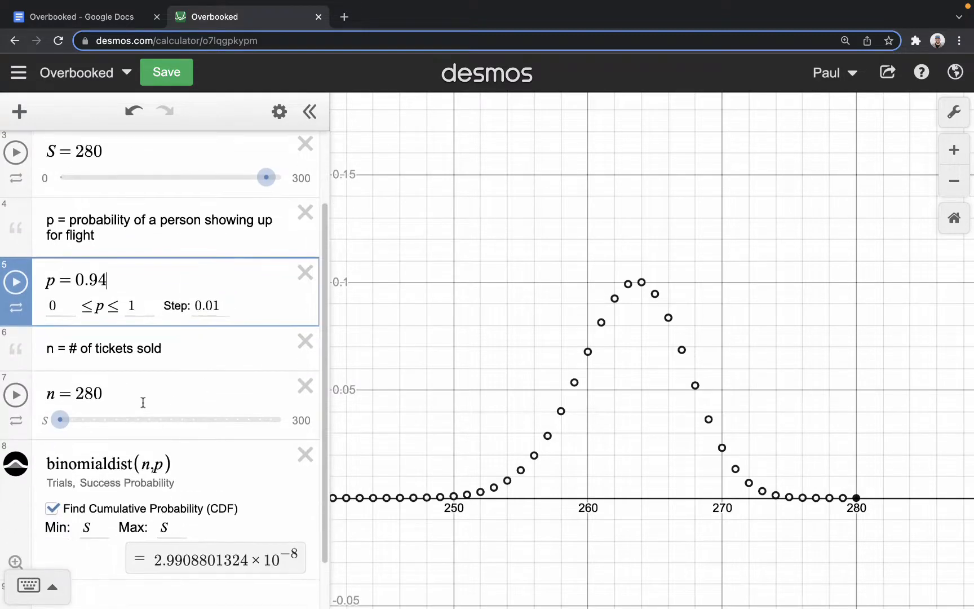
pyautogui.click(142, 393)
pyautogui.scroll(-1, 106, 413)
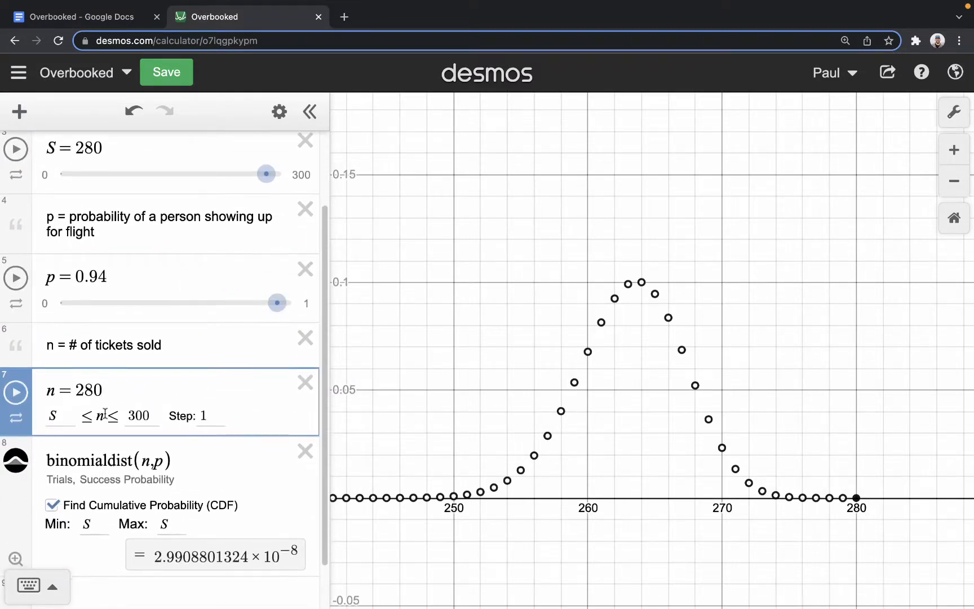
pyautogui.doubleClick(62, 420)
pyautogui.click(210, 416)
pyautogui.scroll(-2, 169, 500)
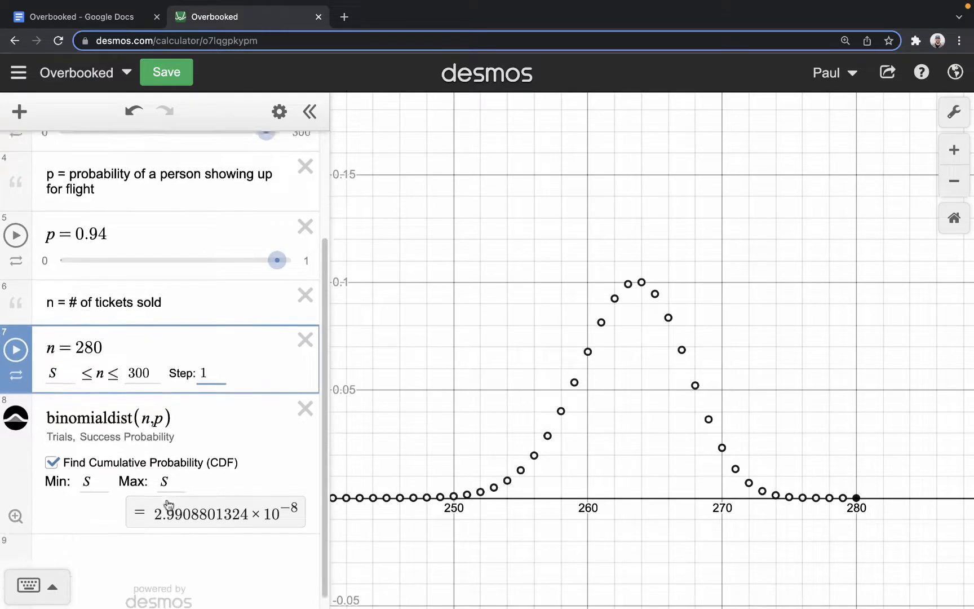
# - Replace the existing binomial distribution expression with a newly inserted binomialdist(n,p)
pyautogui.click(305, 408)
pyautogui.click(70, 540)
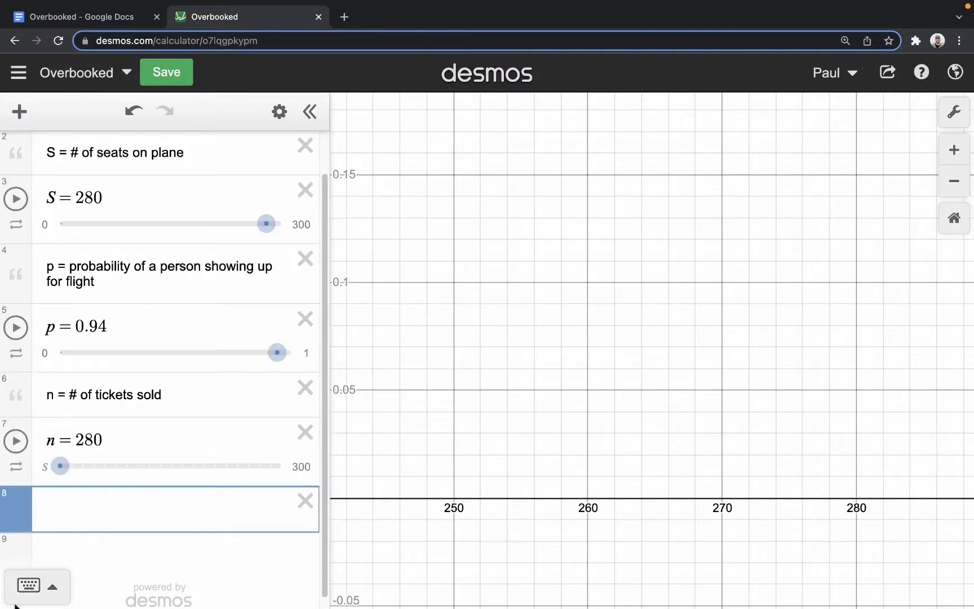
pyautogui.click(30, 587)
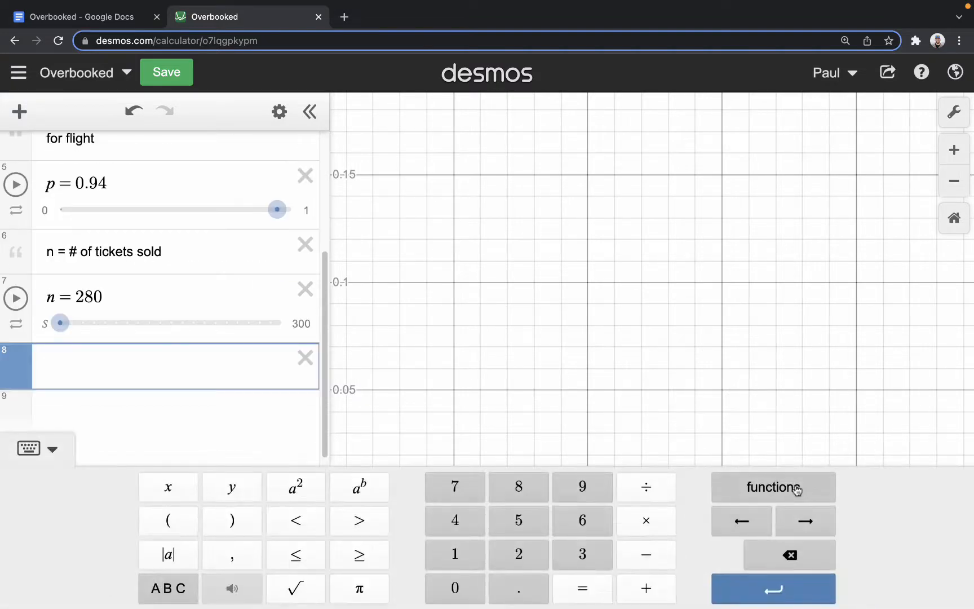
pyautogui.click(795, 487)
pyautogui.scroll(-10, 697, 364)
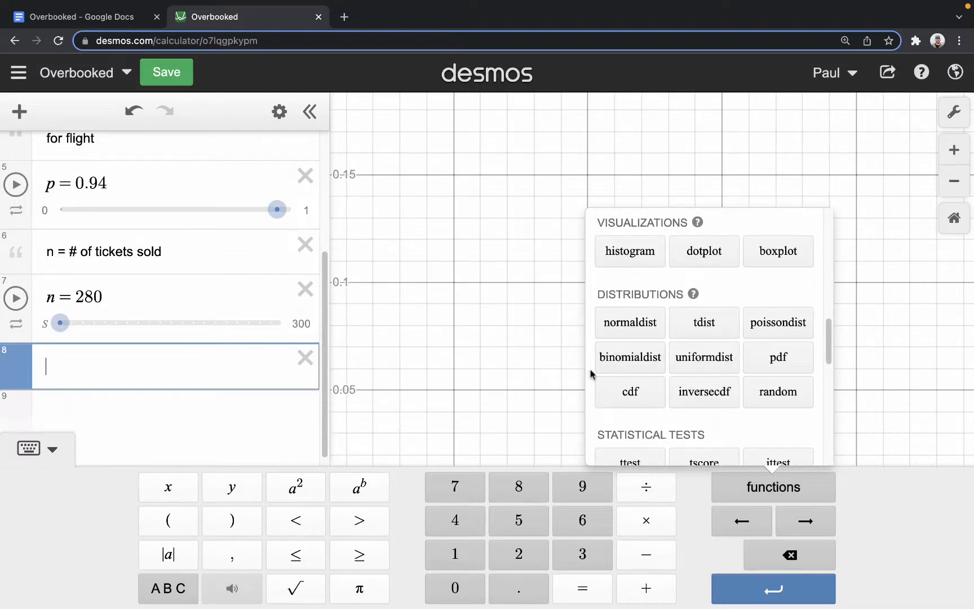
pyautogui.click(613, 362)
pyautogui.click(29, 447)
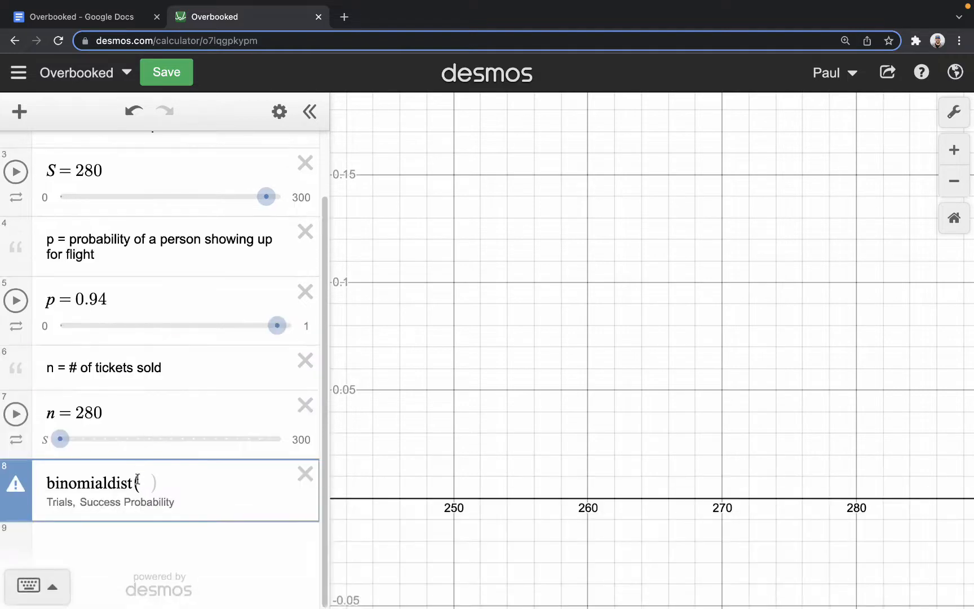
pyautogui.write('n,p')
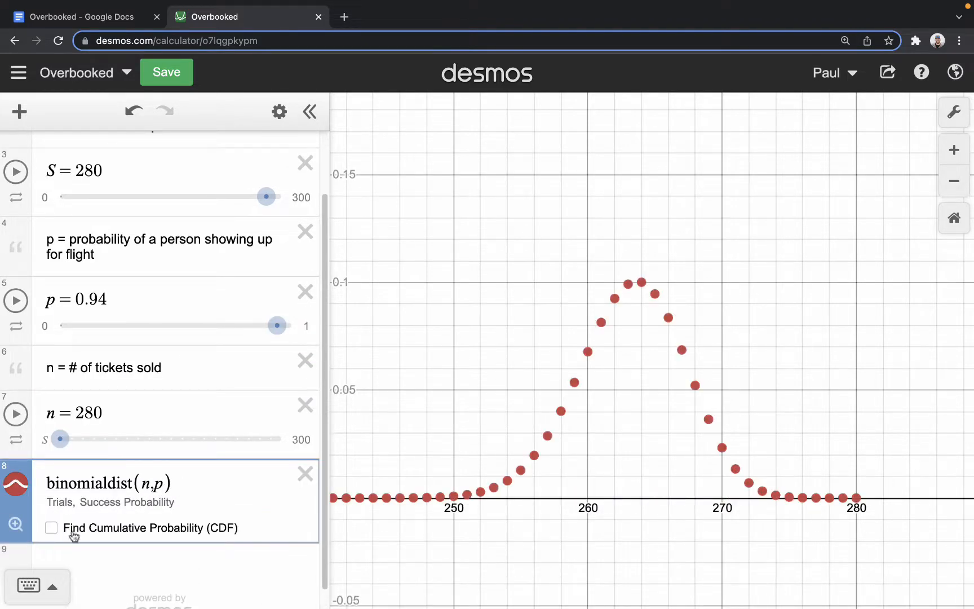
# - Enable Find Cumulative Probability (CDF) for binomialdist(n,p) and color its plot black
pyautogui.click(51, 529)
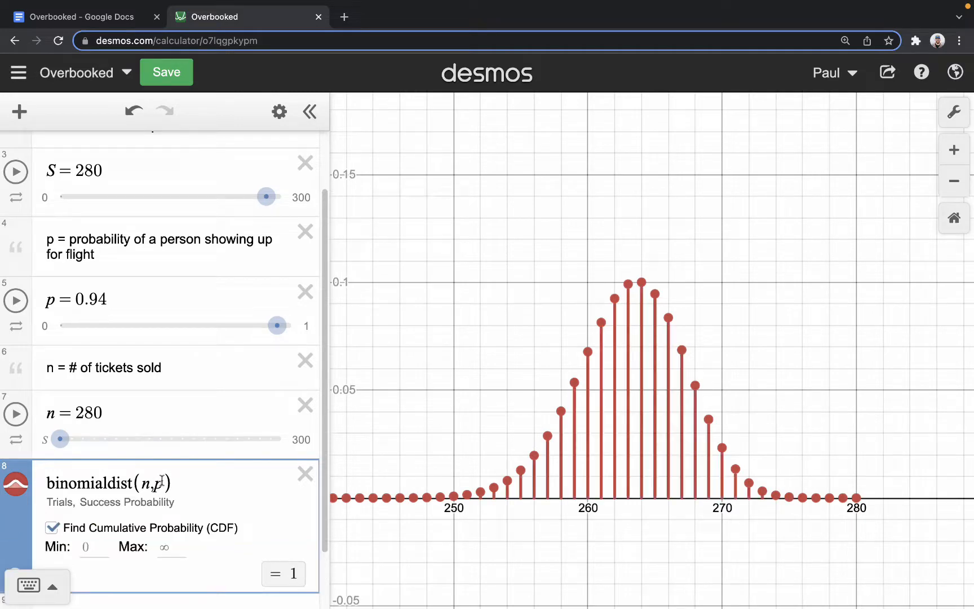
pyautogui.click(279, 111)
pyautogui.click(16, 482)
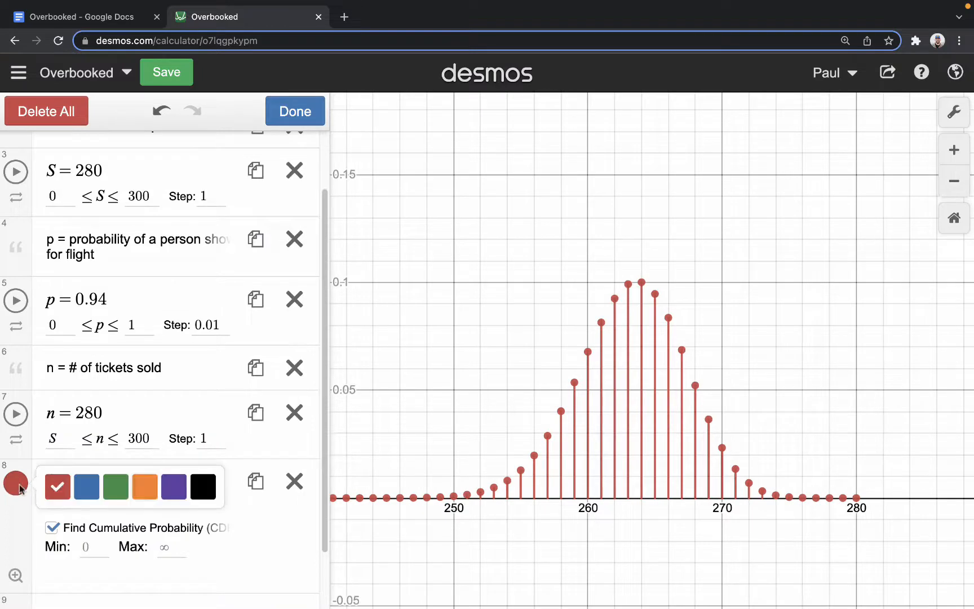
pyautogui.click(203, 485)
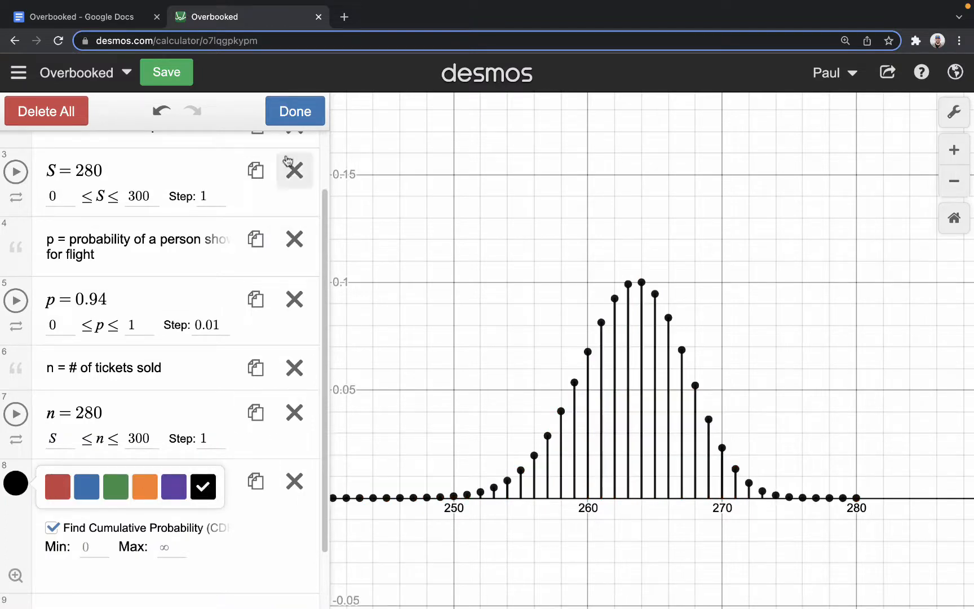
pyautogui.click(296, 111)
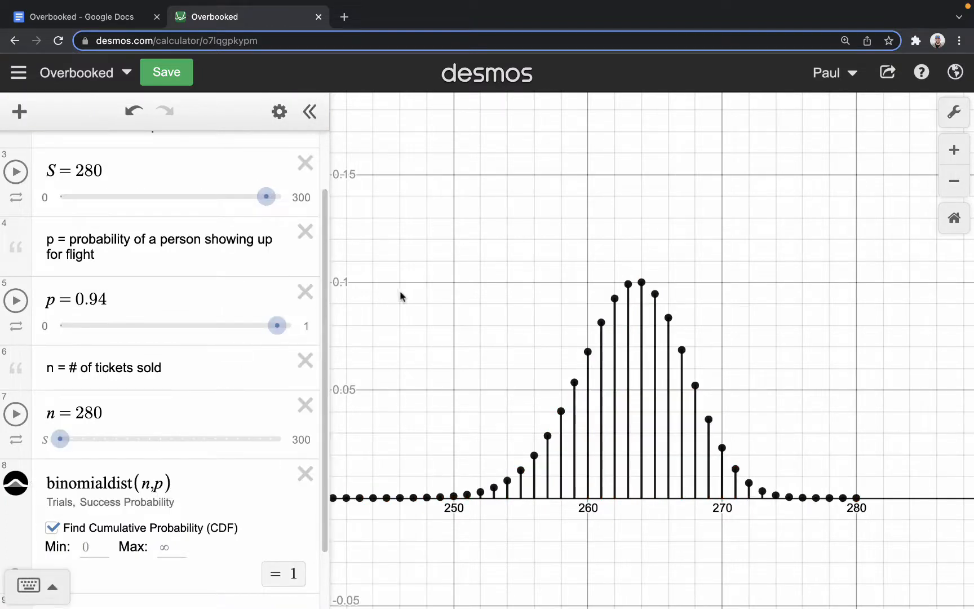
# - Set the graph's x-axis range from 240 to 280
pyautogui.click(954, 112)
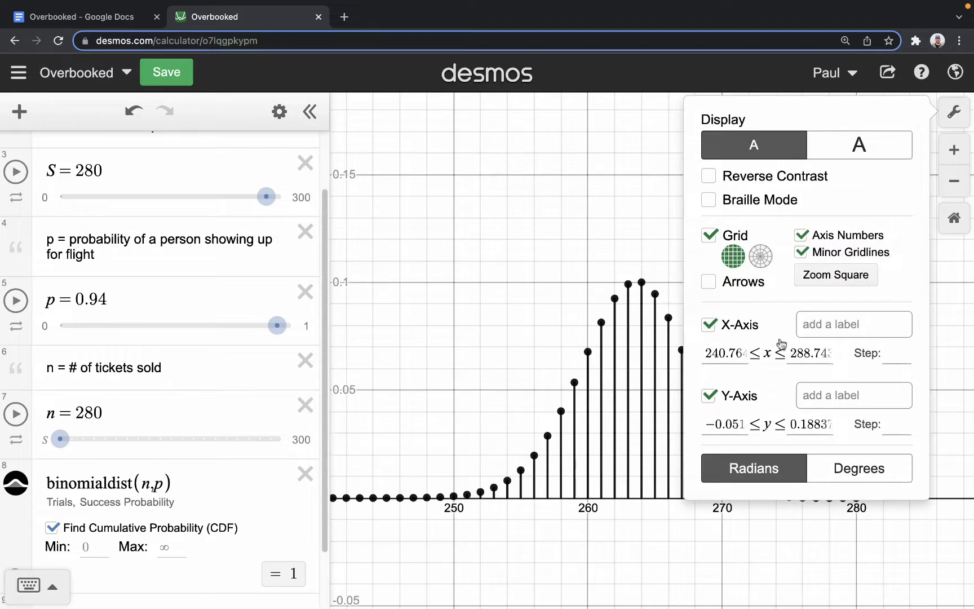
pyautogui.moveTo(706, 354); pyautogui.dragTo(766, 353)
pyautogui.write('240')
pyautogui.press('Tab')
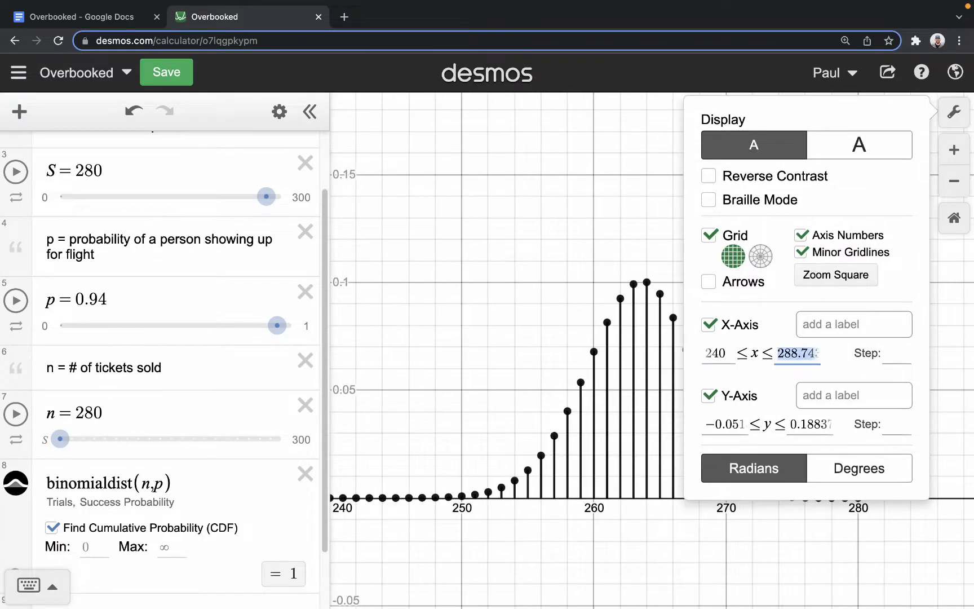
pyautogui.write('280')
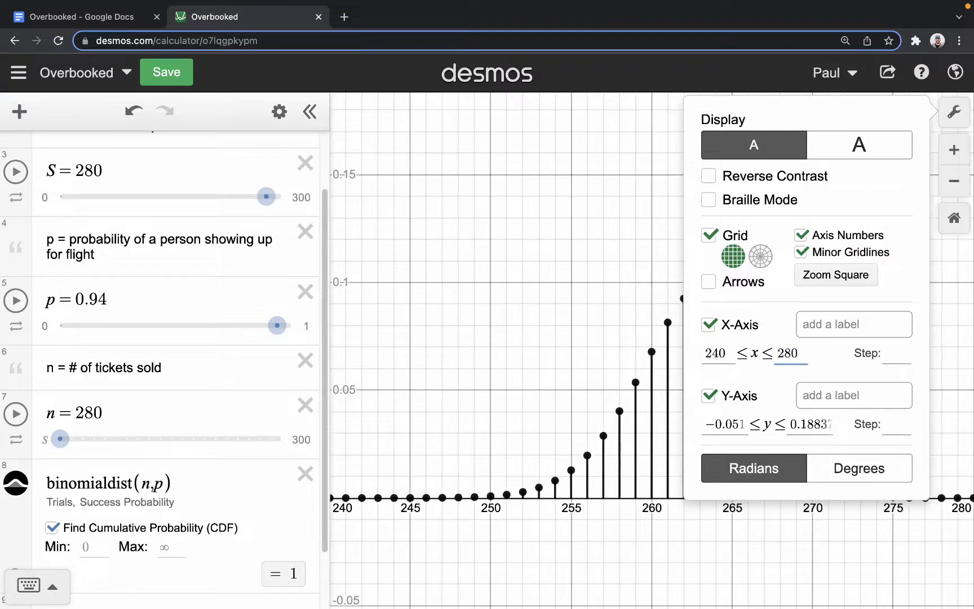
pyautogui.click(535, 341)
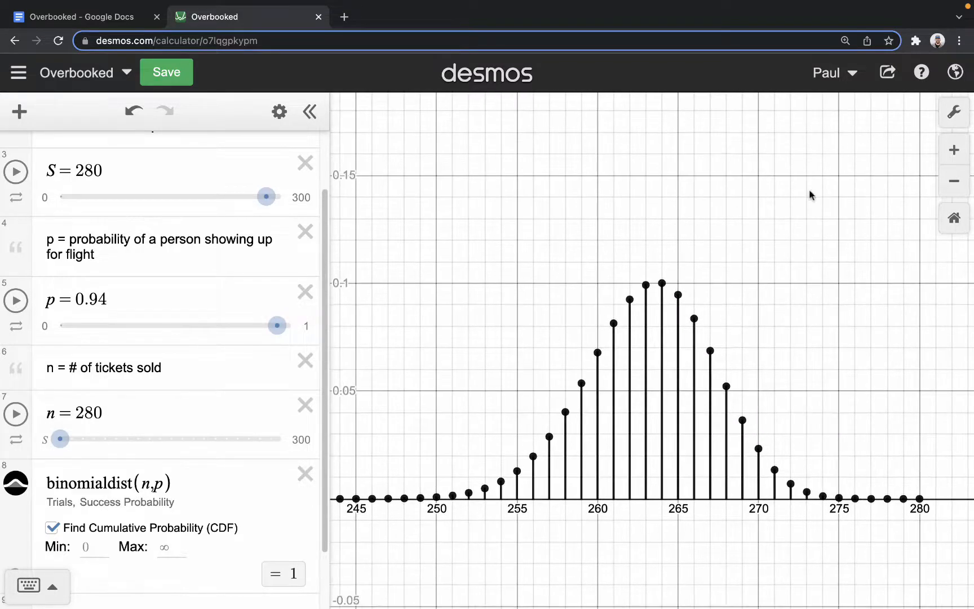
# - Set the graph's y-axis range from -.05 to .15
pyautogui.click(953, 112)
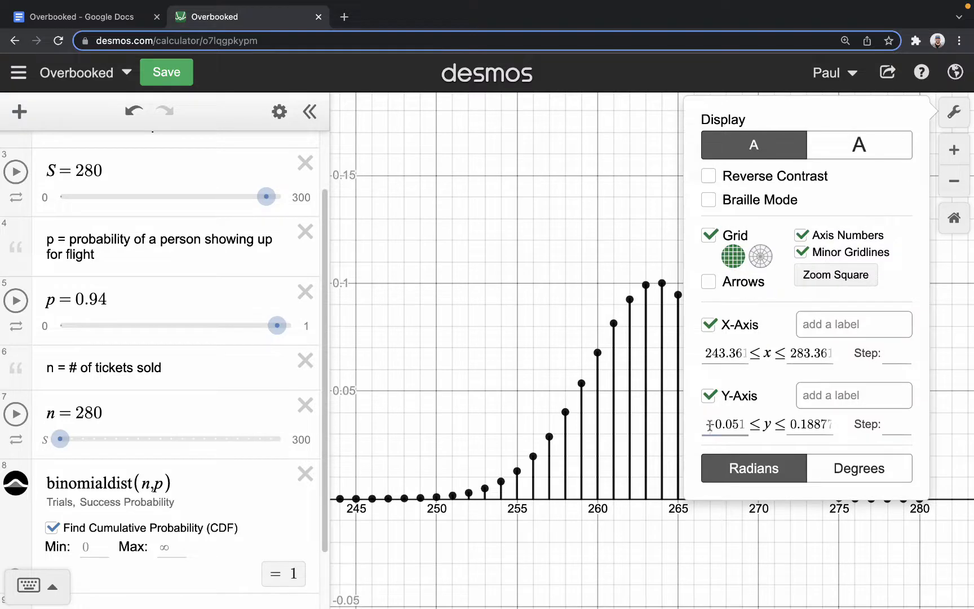
pyautogui.moveTo(709, 425); pyautogui.dragTo(803, 428)
pyautogui.press('BackSpace')
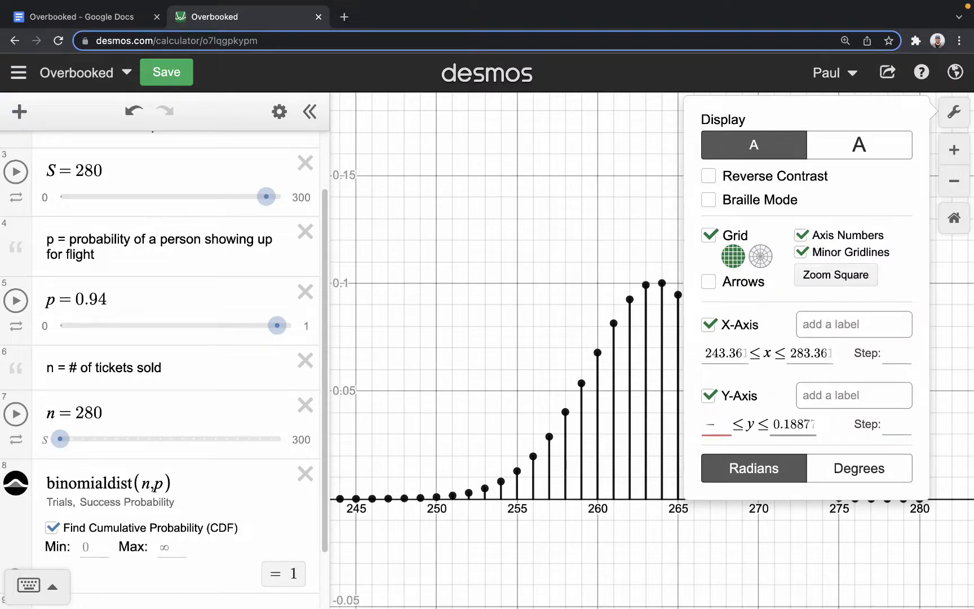
pyautogui.write('-')
pyautogui.write('.05')
pyautogui.press('Tab')
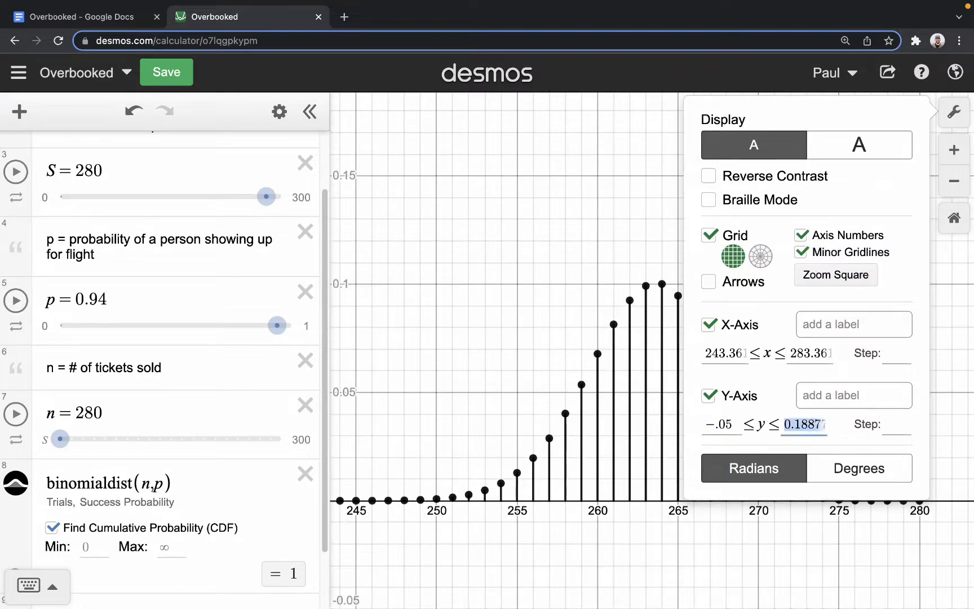
pyautogui.write('.15')
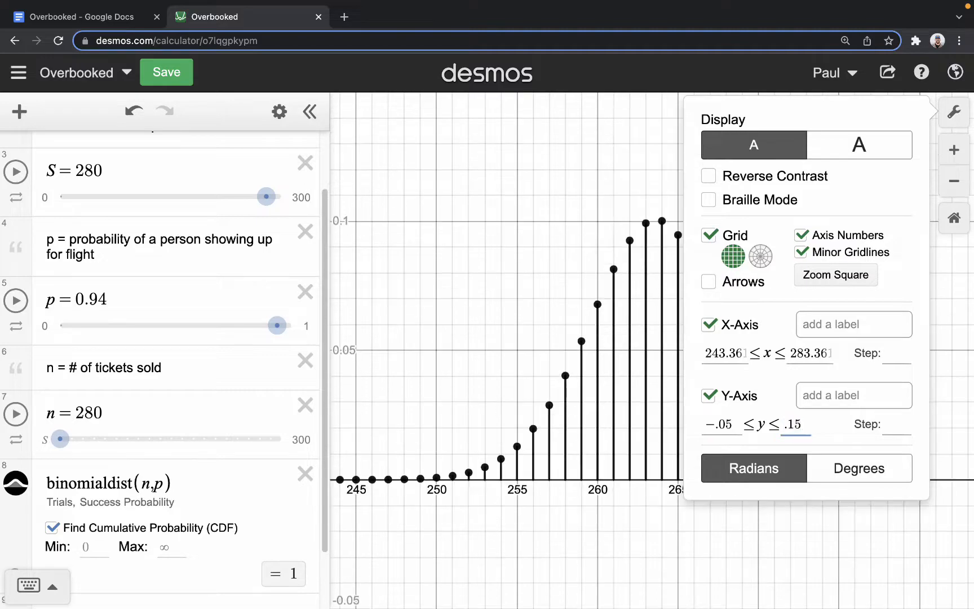
pyautogui.click(431, 299)
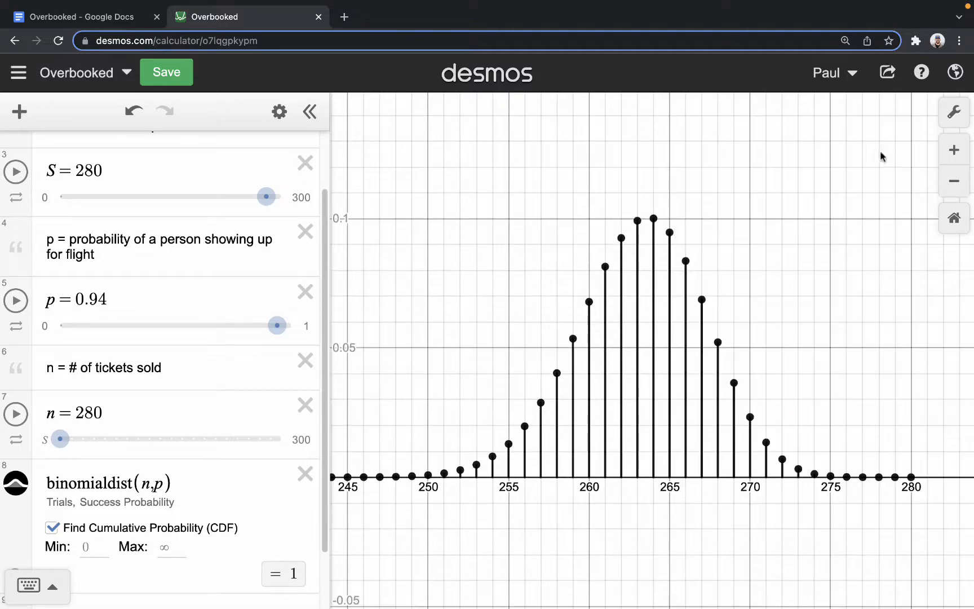
pyautogui.click(946, 179)
pyautogui.click(946, 179)
pyautogui.click(946, 179)
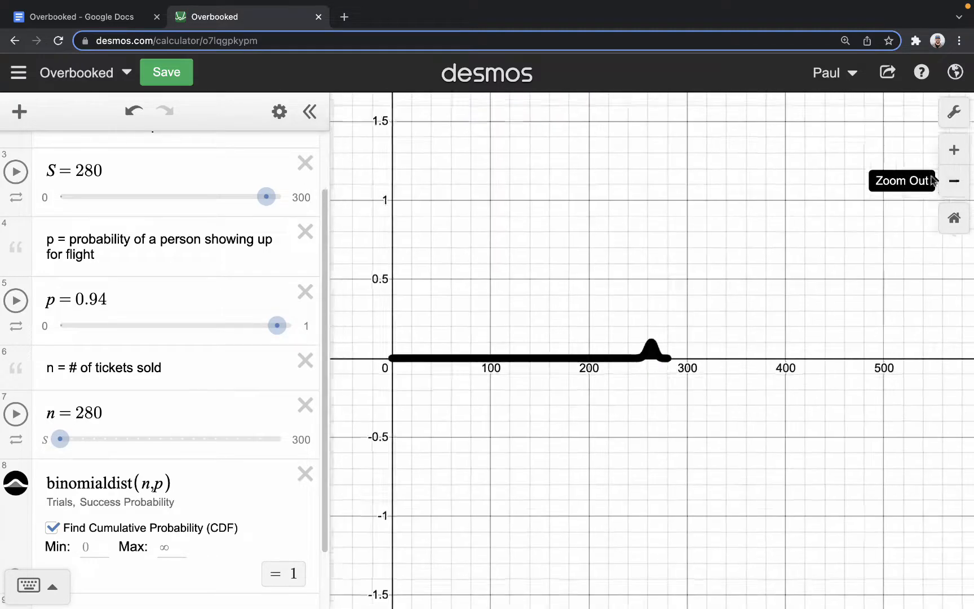
pyautogui.click(947, 179)
pyautogui.click(953, 217)
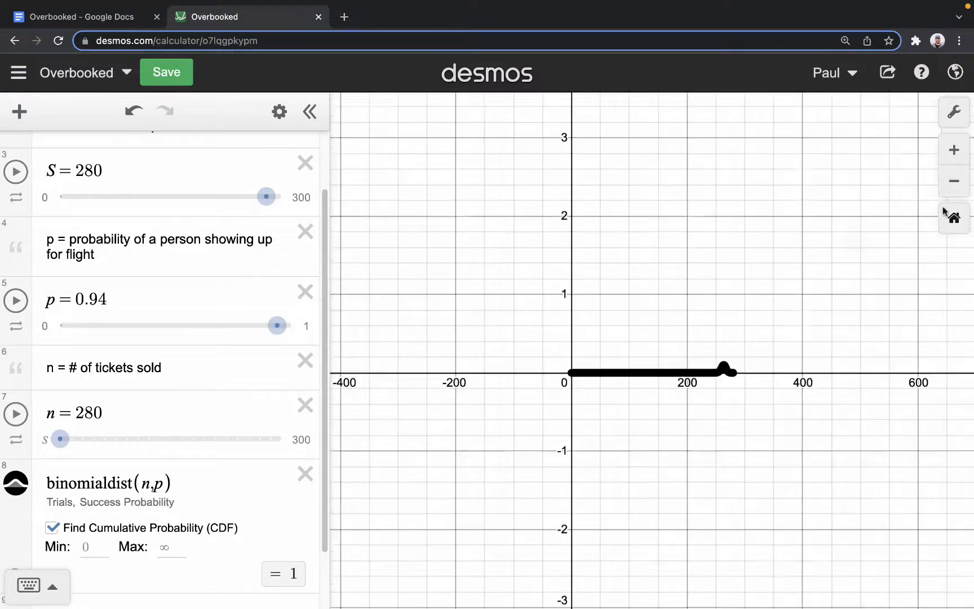
pyautogui.scroll(-6, 862, 321)
pyautogui.moveTo(941, 317); pyautogui.dragTo(522, 330)
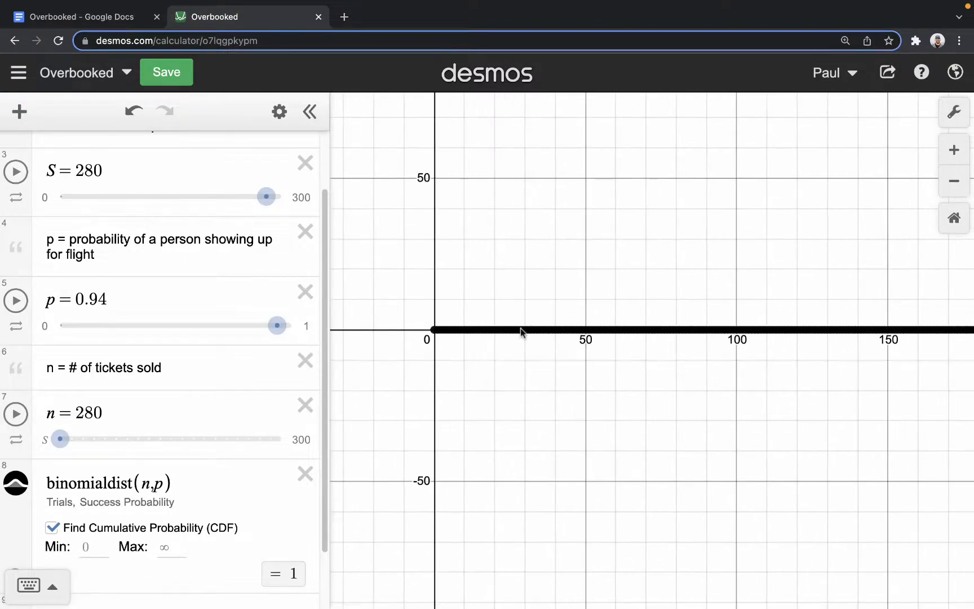
pyautogui.scroll(-2, 563, 335)
pyautogui.moveTo(687, 277); pyautogui.dragTo(580, 281)
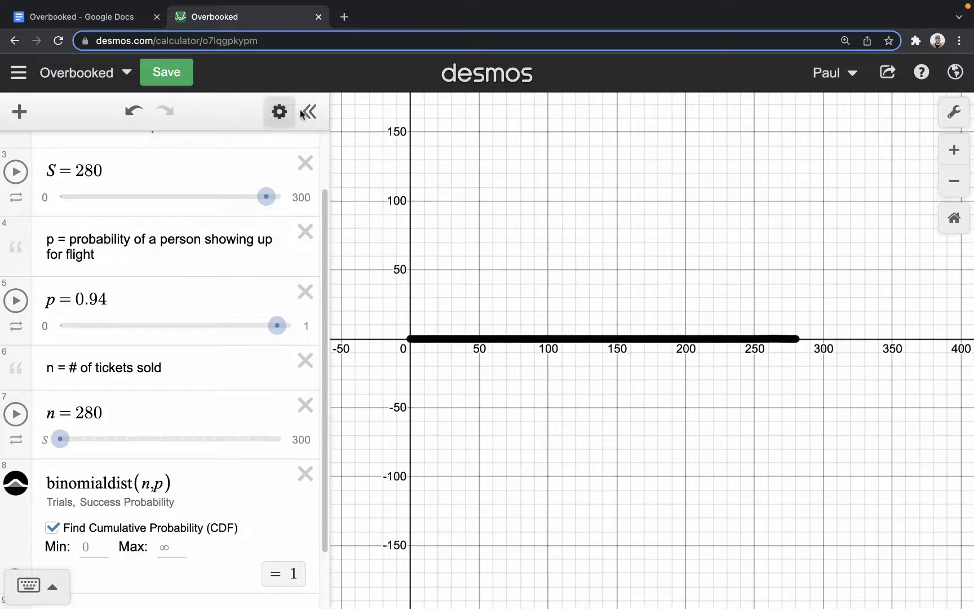
# - Undo the view changes to restore the graph window with the y-axis from -.05 to .15
pyautogui.click(133, 110)
pyautogui.click(133, 109)
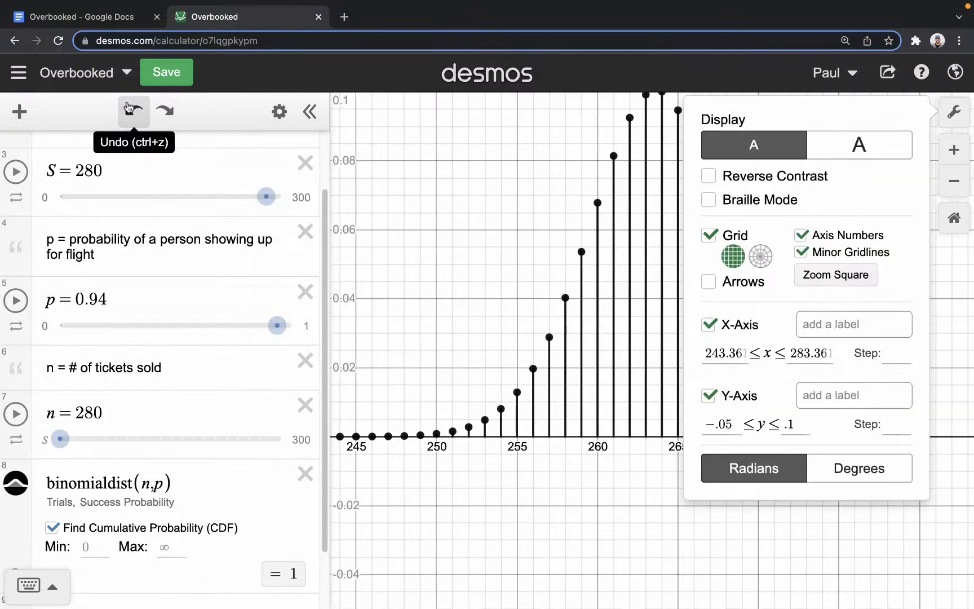
pyautogui.click(163, 111)
pyautogui.click(409, 207)
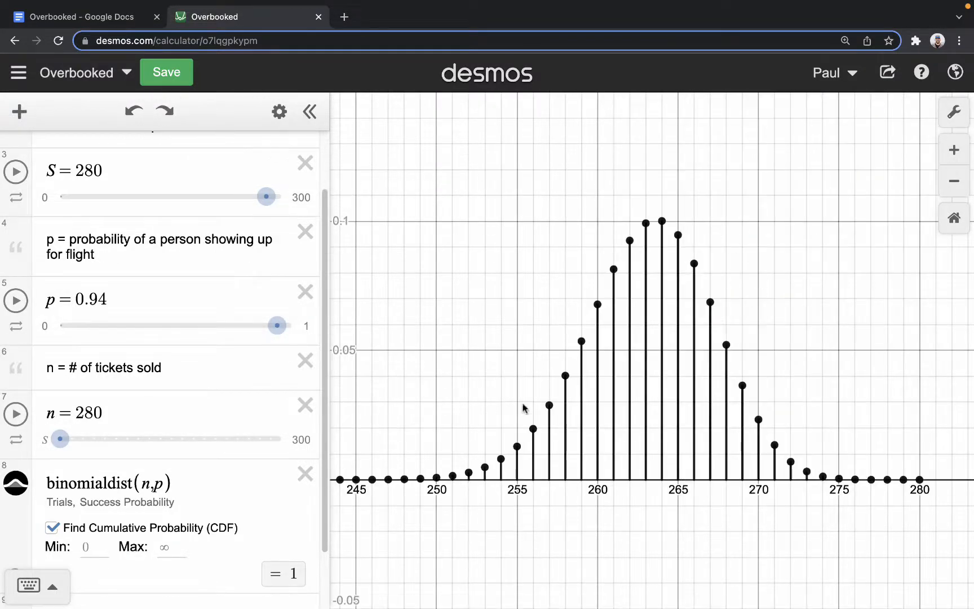
# - Try a show-up probability p of 0.93 and set it back to 0.94
pyautogui.scroll(3, 210, 315)
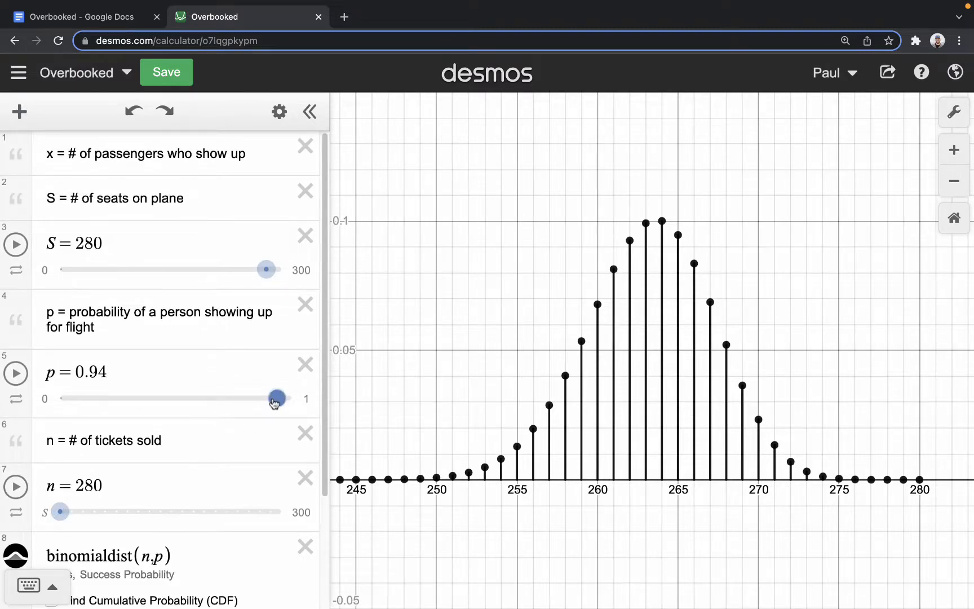
pyautogui.moveTo(276, 398)
pyautogui.mouseDown()
pyautogui.moveTo(266, 398)
pyautogui.moveTo(303, 401)
pyautogui.moveTo(265, 398)
pyautogui.moveTo(274, 398)
pyautogui.mouseUp()
pyautogui.moveTo(85, 509); pyautogui.dragTo(2, 495)
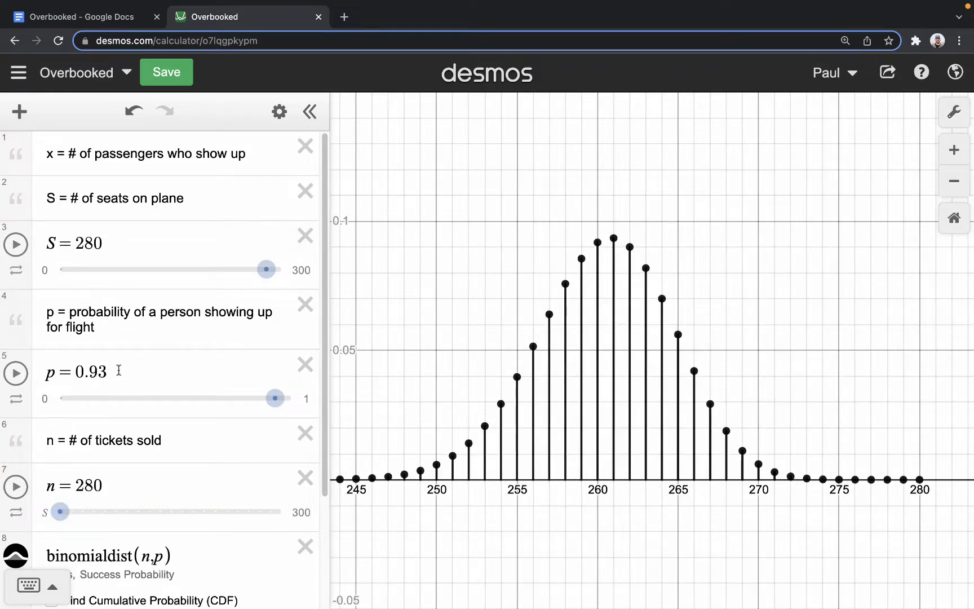
pyautogui.click(142, 366)
pyautogui.press('BackSpace')
pyautogui.write('4')
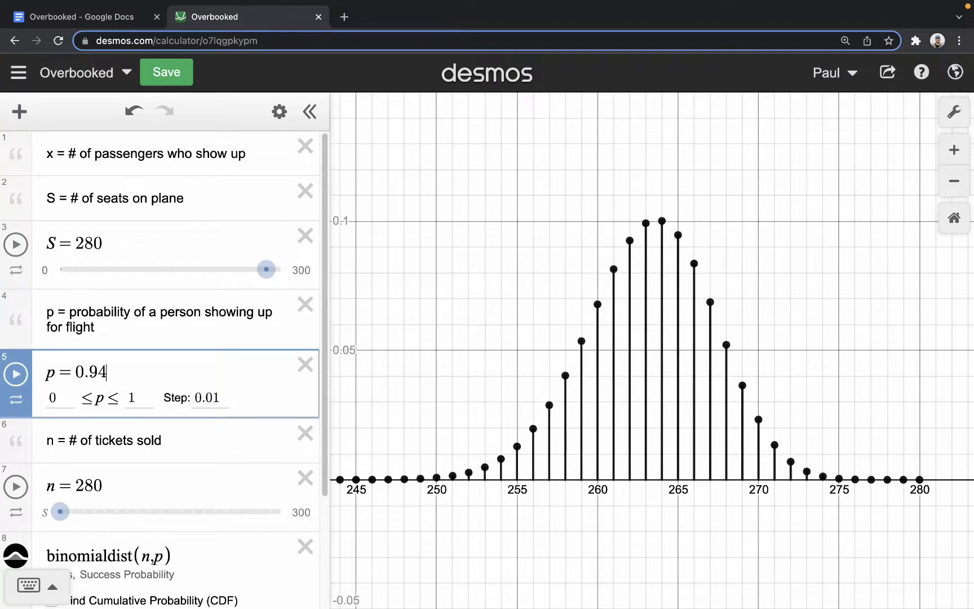
pyautogui.click(425, 289)
# - Set the cumulative probability range of binomialdist(n,p) to Min S and Max S, and inspect the plotted point at 280
pyautogui.click(128, 245)
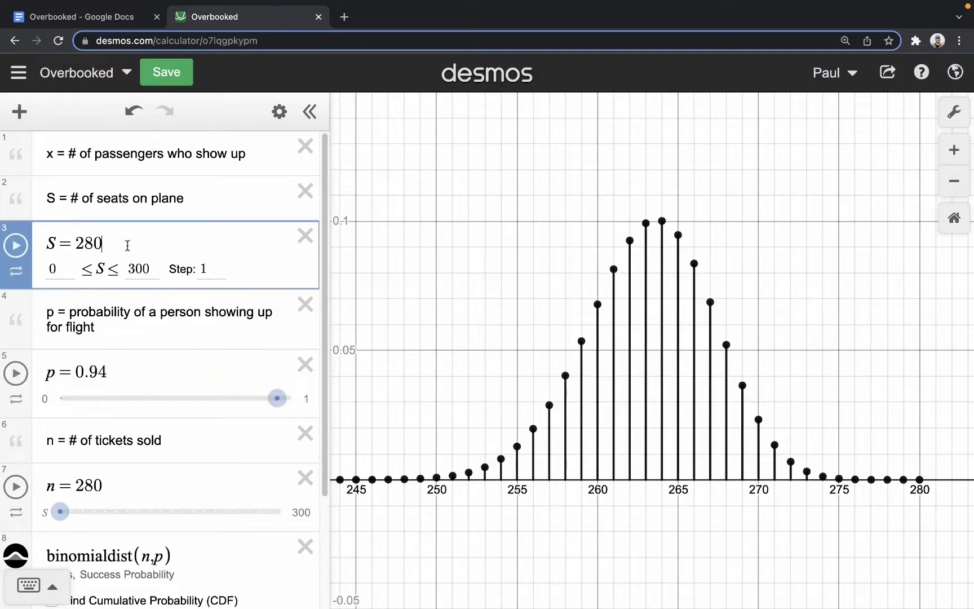
pyautogui.click(110, 485)
pyautogui.scroll(-3, 182, 452)
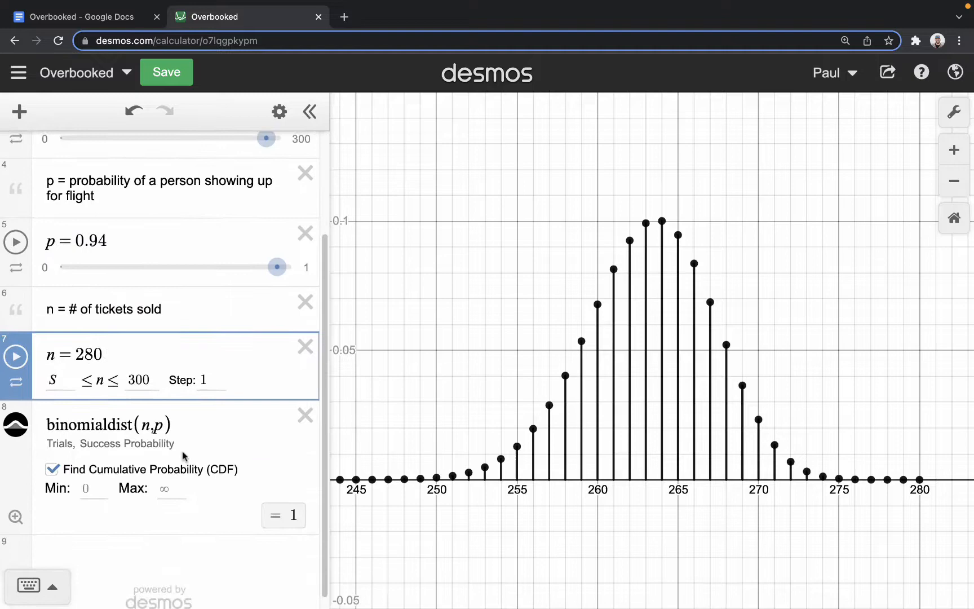
pyautogui.click(93, 486)
pyautogui.write('S')
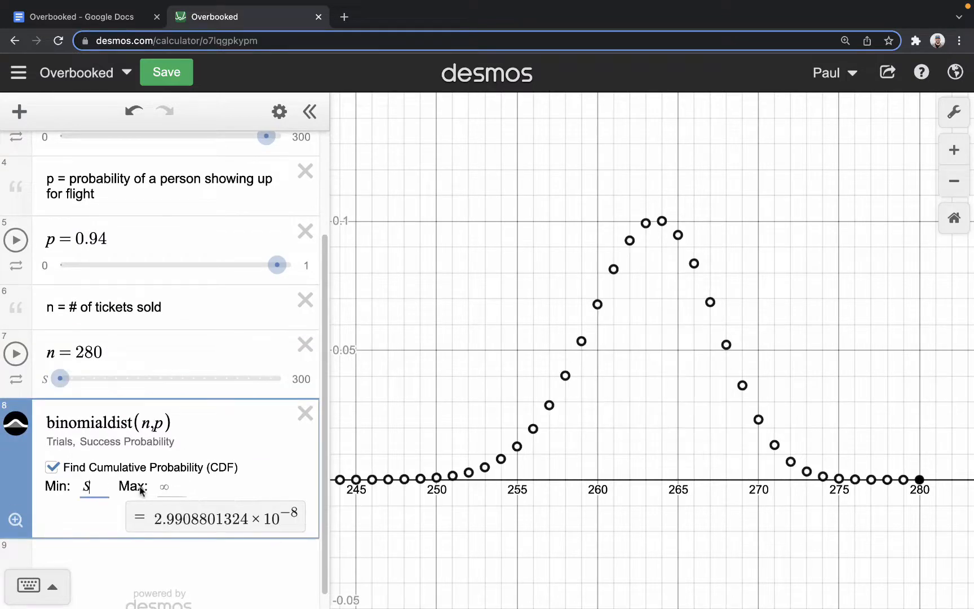
pyautogui.click(170, 485)
pyautogui.write('S')
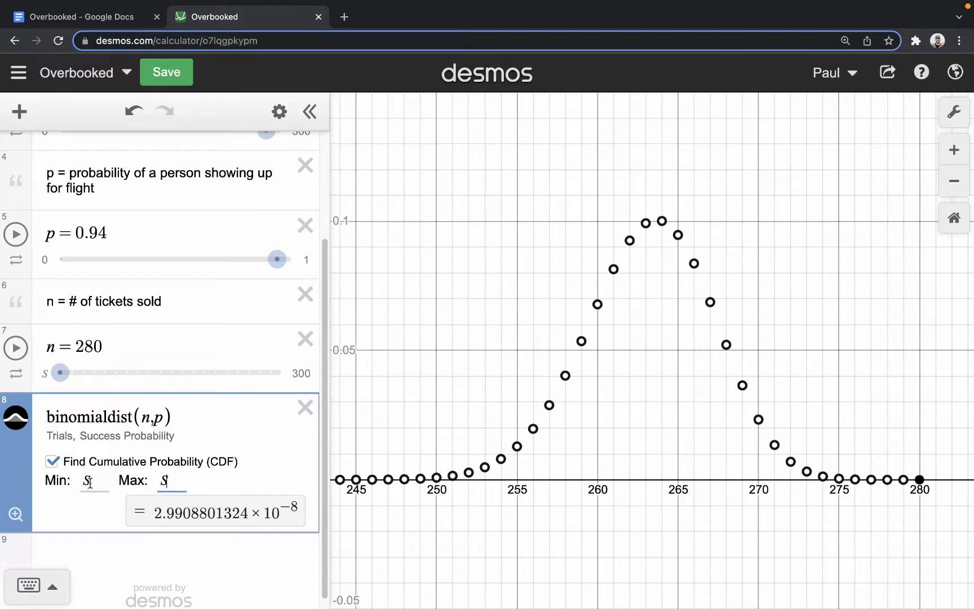
pyautogui.moveTo(96, 481); pyautogui.dragTo(79, 480)
pyautogui.click(920, 481)
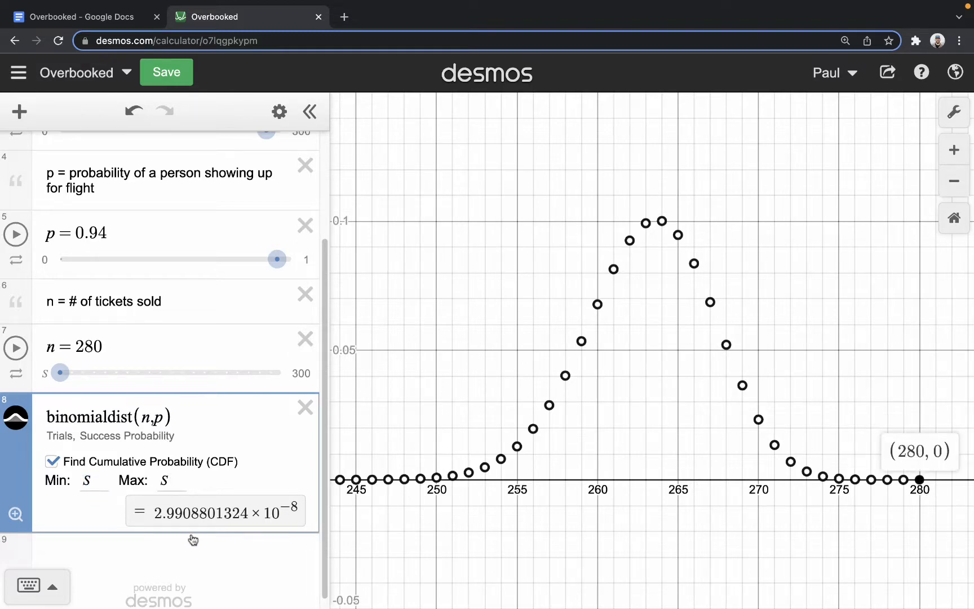
# - Evaluate .94^280 in a new expression as a check, and delete that expression
pyautogui.click(157, 552)
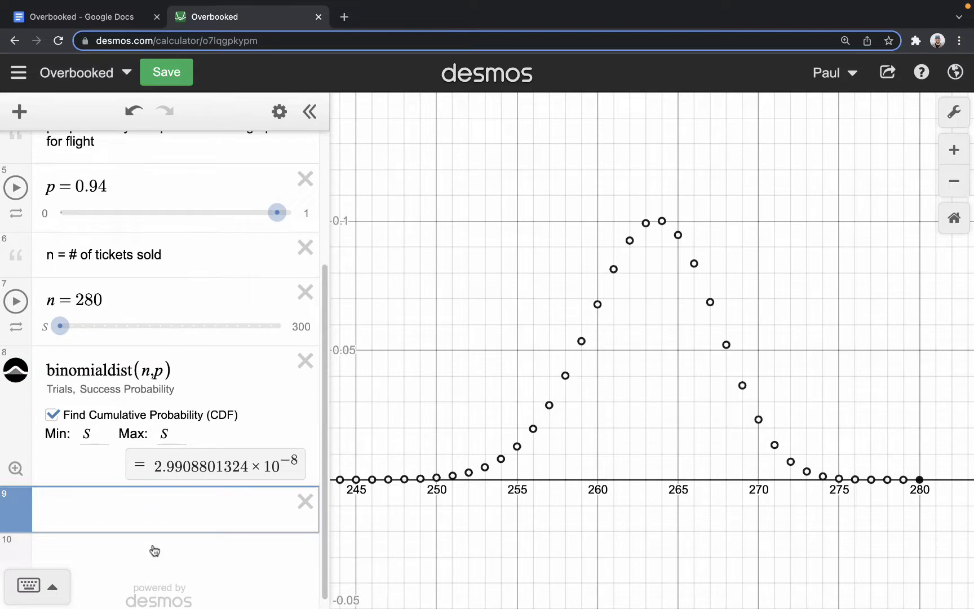
pyautogui.write('.94')
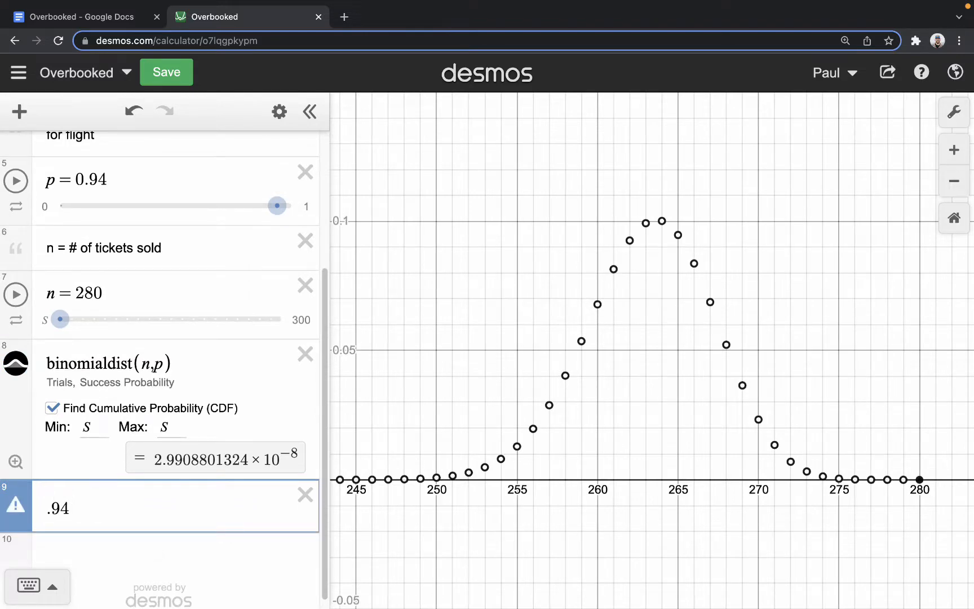
pyautogui.write('^280')
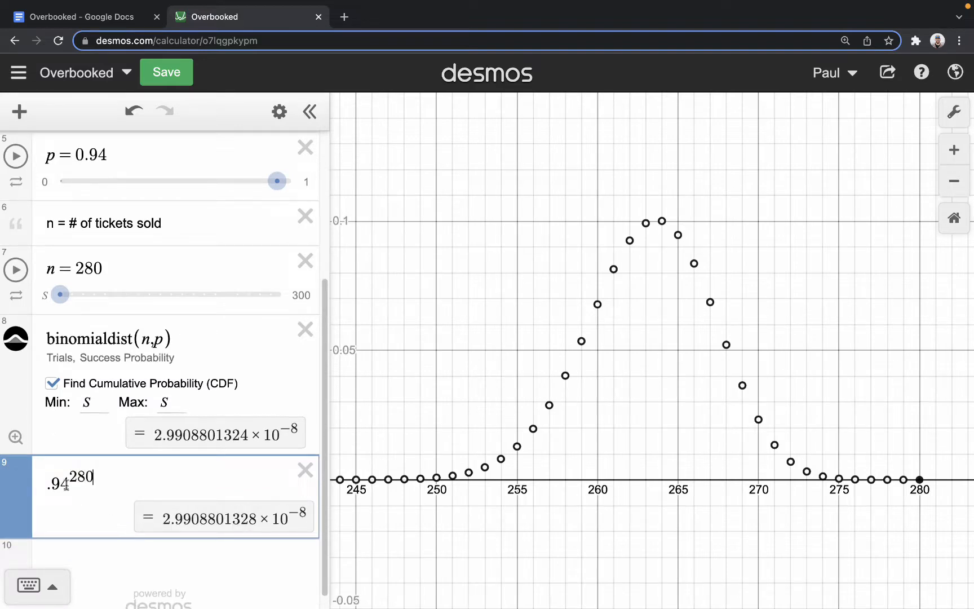
pyautogui.moveTo(66, 485); pyautogui.dragTo(28, 483)
pyautogui.click(305, 469)
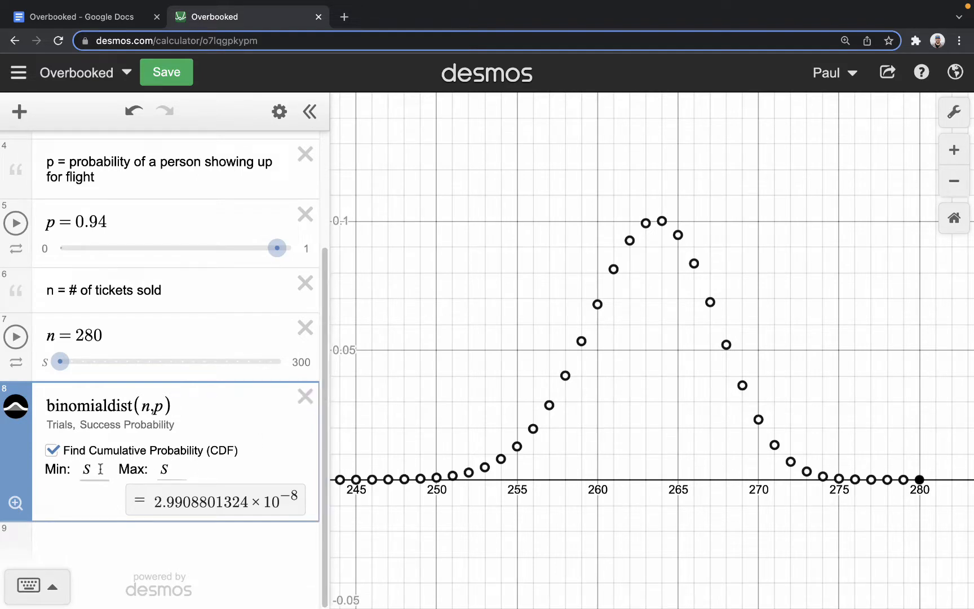
# - Set the cumulative range to Min 0 and Max S-1, and inspect the plotted point at the distribution's peak
pyautogui.moveTo(100, 469); pyautogui.dragTo(76, 472)
pyautogui.write('0')
pyautogui.press('Tab')
pyautogui.write('-1')
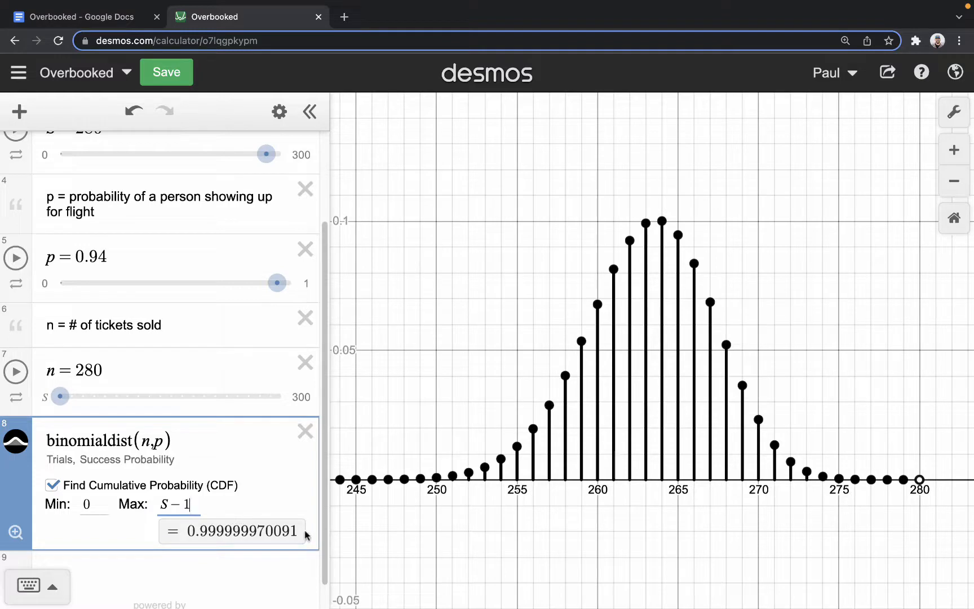
pyautogui.click(661, 222)
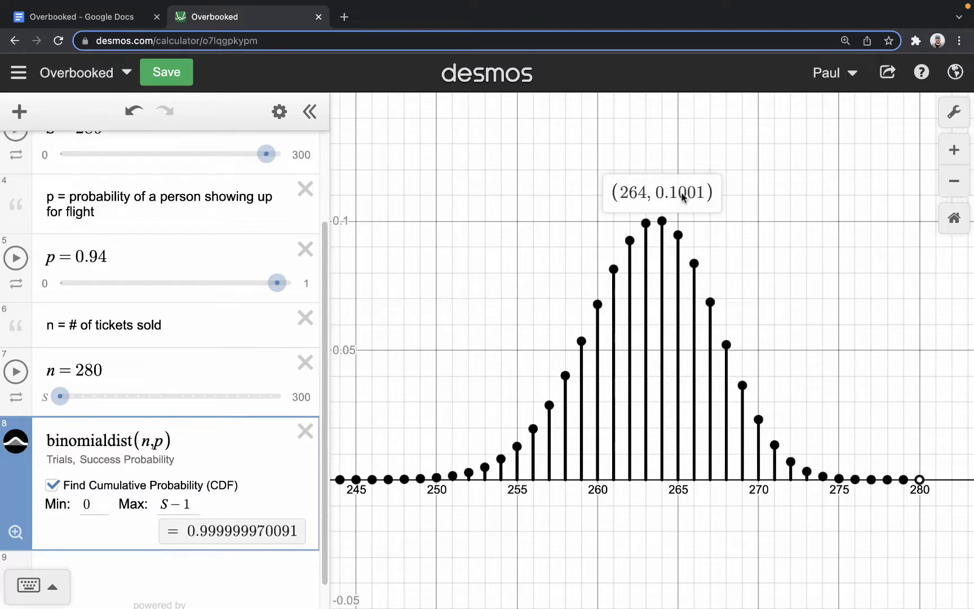
# - Switch to the Overbooked document in Google Docs and highlight question 2 about selling 295 tickets
pyautogui.click(33, 15)
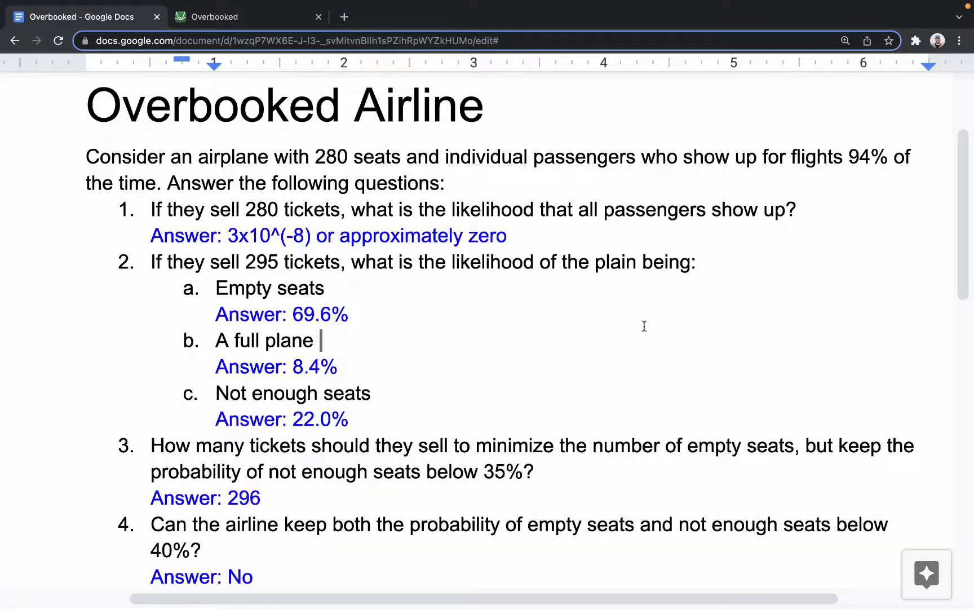
pyautogui.moveTo(149, 262); pyautogui.dragTo(754, 271)
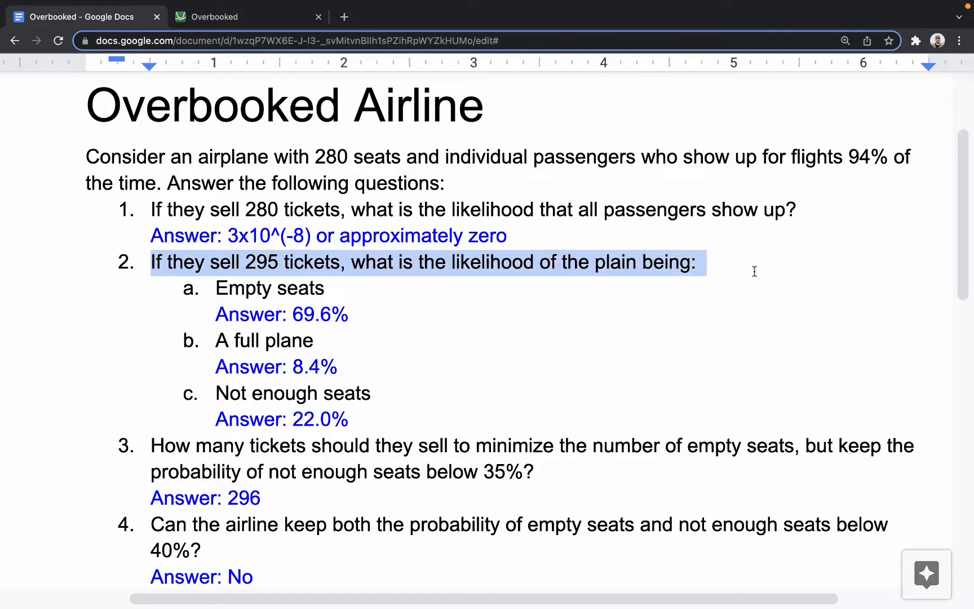
# - Return to the Overbooked graph in Desmos and set the number of tickets sold, n, to 295
pyautogui.click(214, 17)
pyautogui.scroll(3, 223, 167)
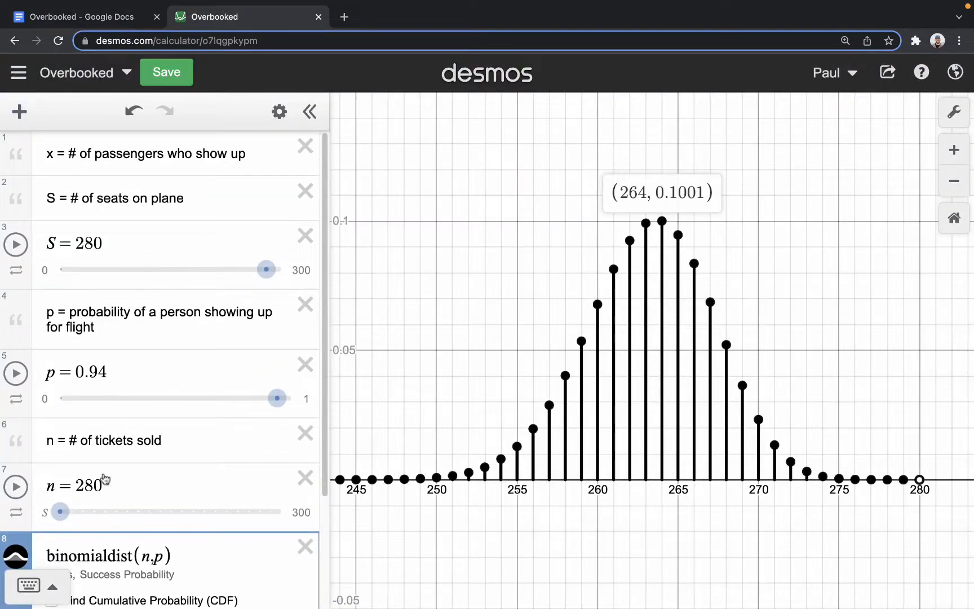
pyautogui.moveTo(88, 503); pyautogui.dragTo(226, 512)
pyautogui.scroll(-3, 220, 423)
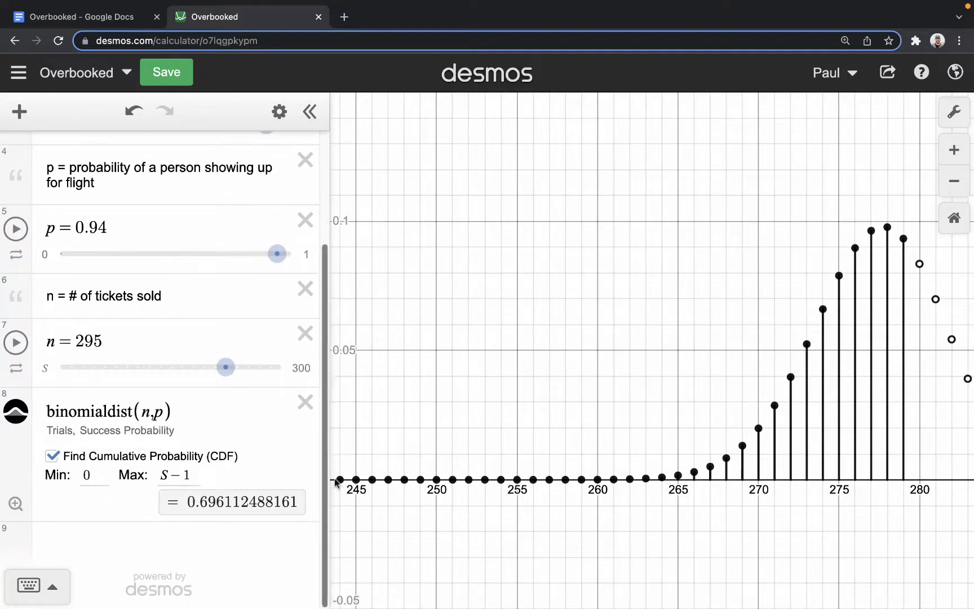
# - Examine the plotted probabilities for 277 to 279 passengers and the cumulative probability of empty seats
pyautogui.moveTo(686, 340); pyautogui.dragTo(505, 342)
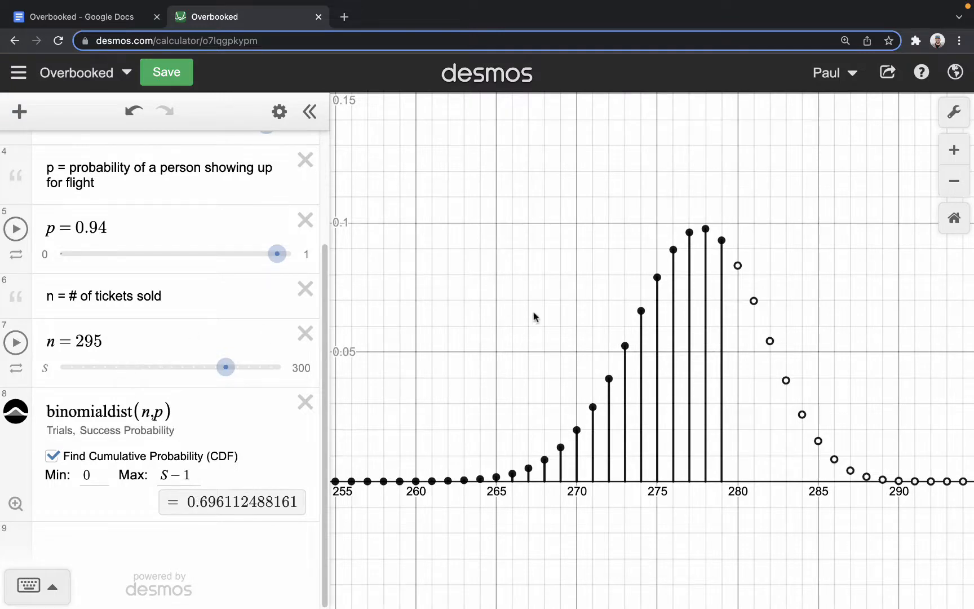
pyautogui.scroll(3, 566, 316)
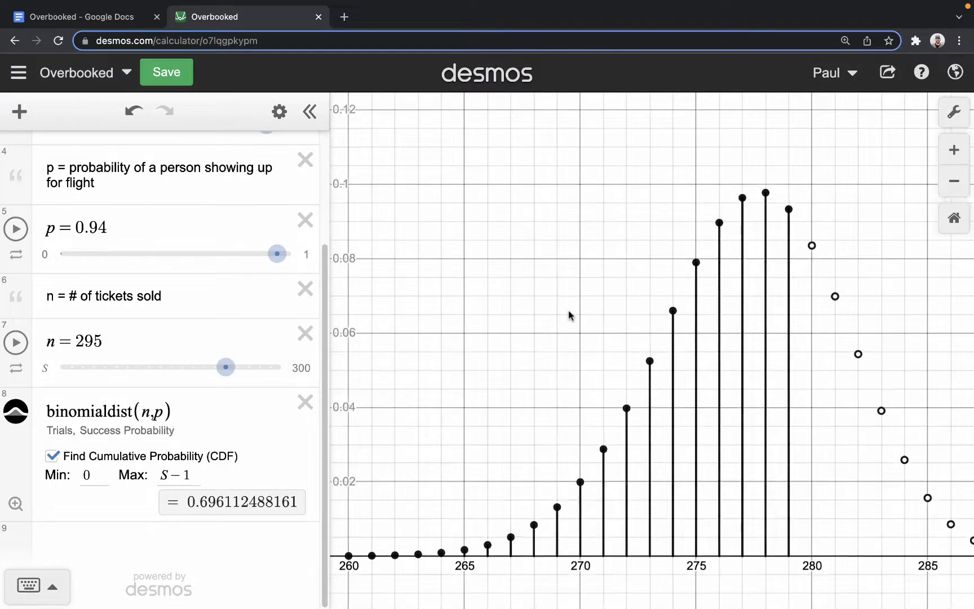
pyautogui.scroll(-3, 569, 318)
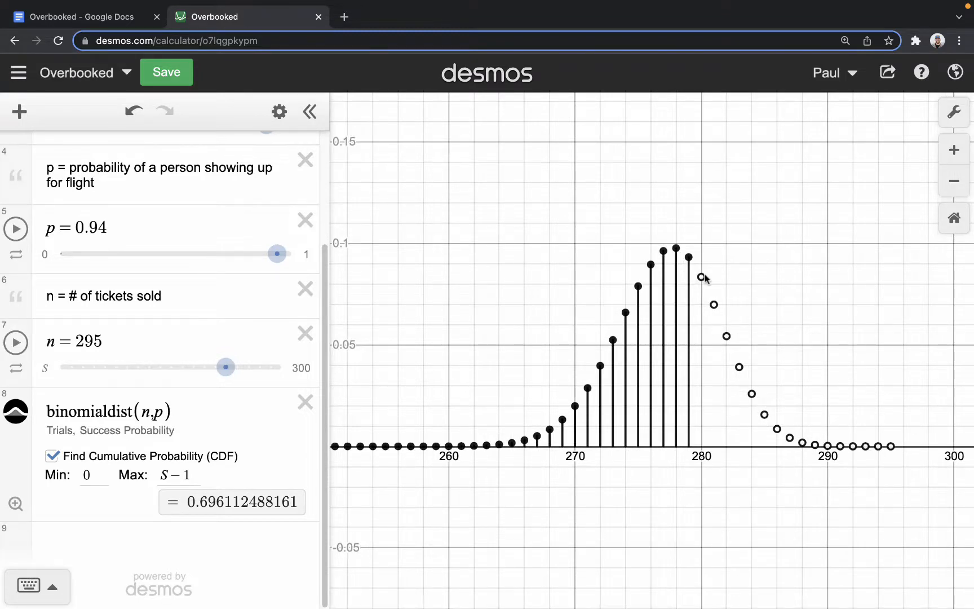
pyautogui.moveTo(703, 275); pyautogui.dragTo(704, 280)
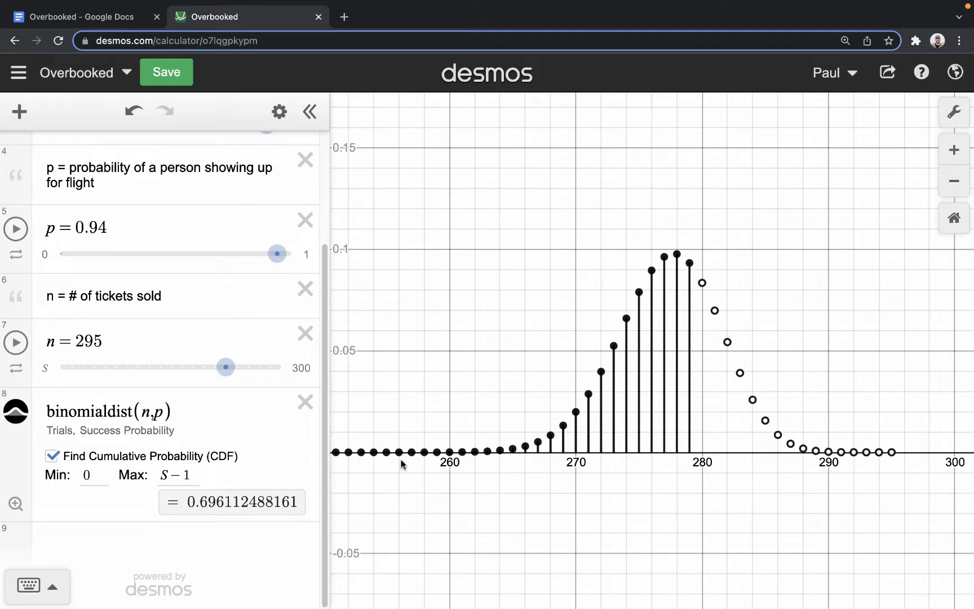
pyautogui.click(689, 263)
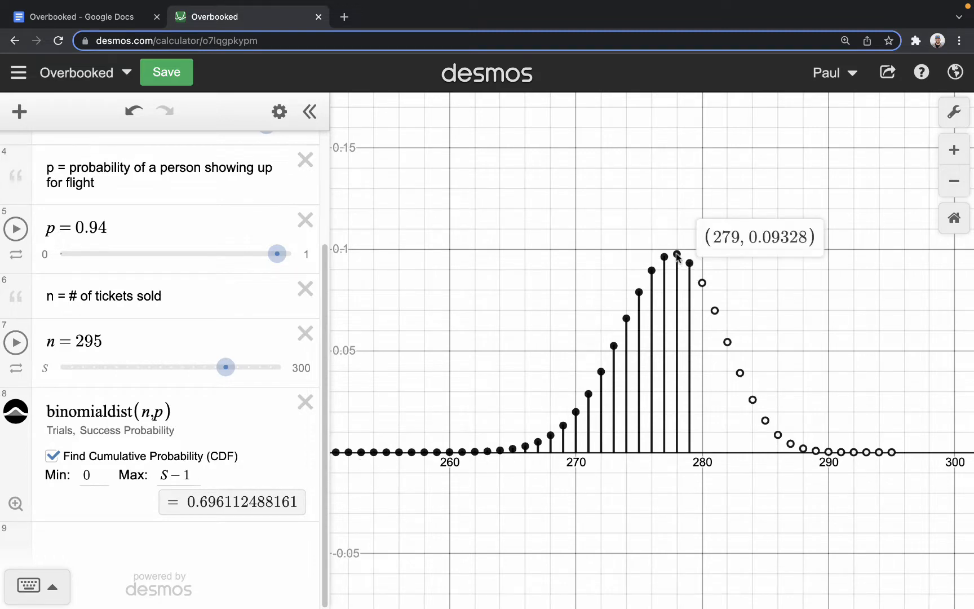
pyautogui.click(676, 255)
pyautogui.click(665, 258)
pyautogui.click(679, 247)
pyautogui.click(676, 254)
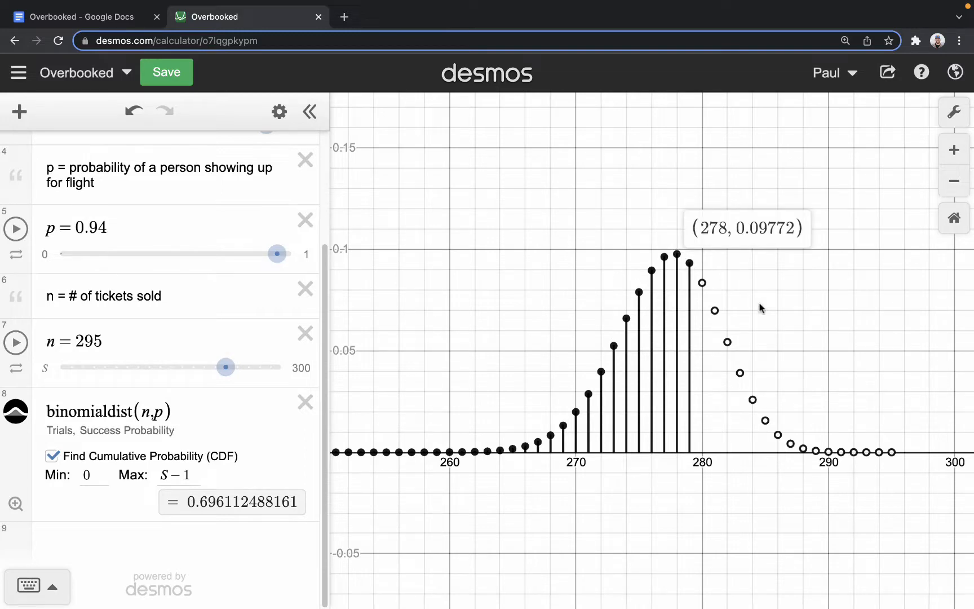
pyautogui.click(593, 243)
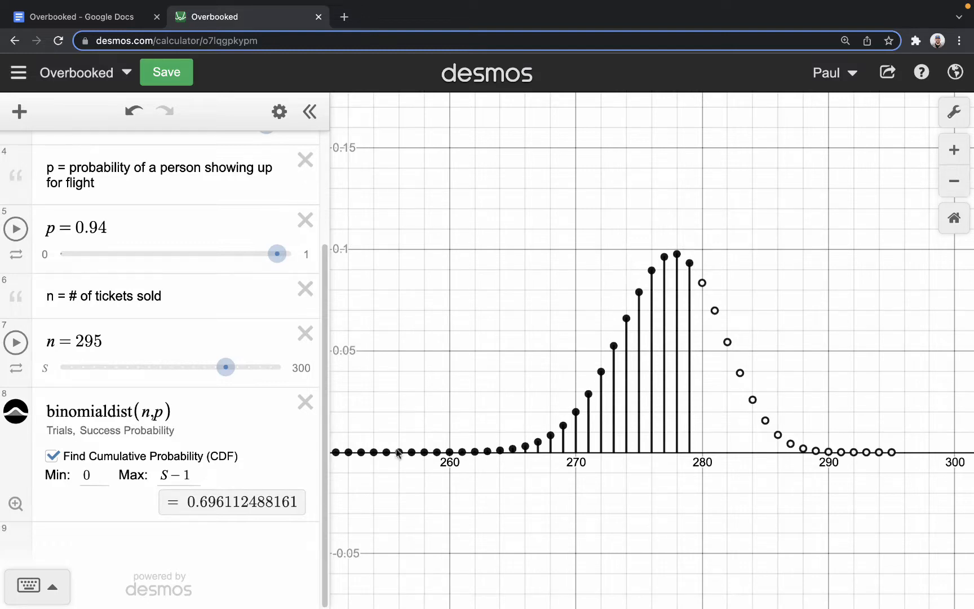
pyautogui.moveTo(190, 501); pyautogui.dragTo(237, 501)
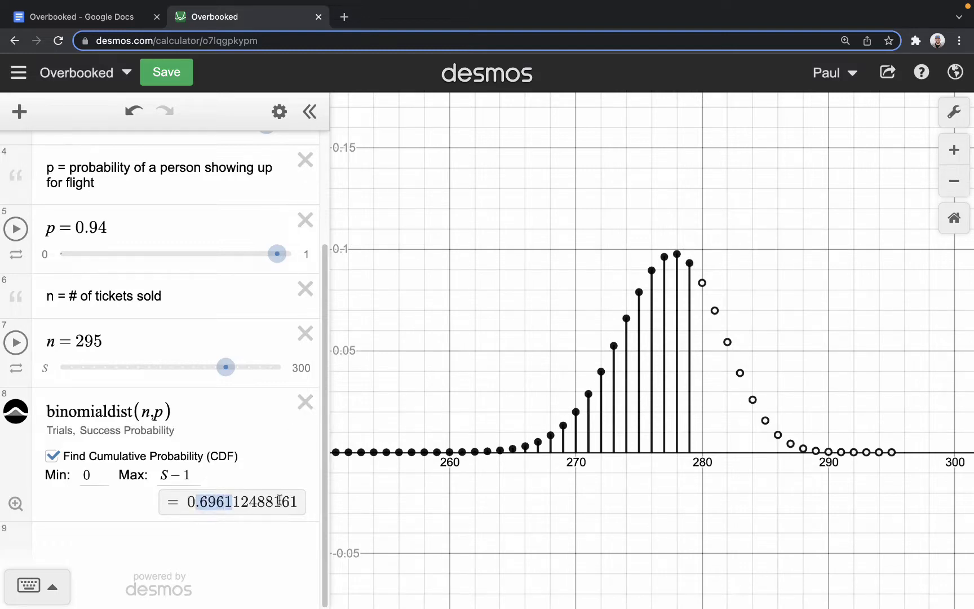
# - Set both the Min and Max of the cumulative probability to S for the case of a full plane
pyautogui.click(222, 532)
pyautogui.doubleClick(86, 439)
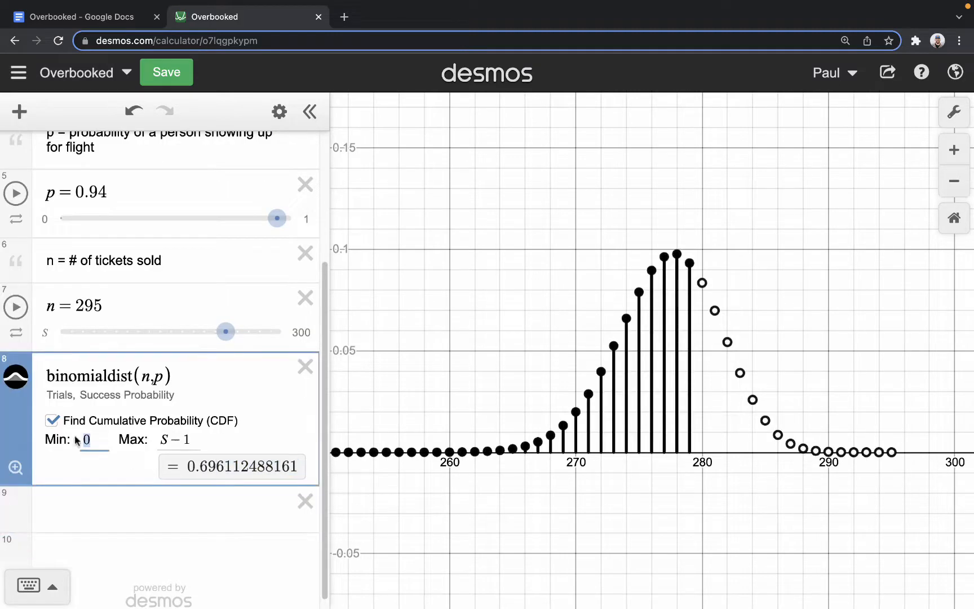
pyautogui.write('S')
pyautogui.press('Tab')
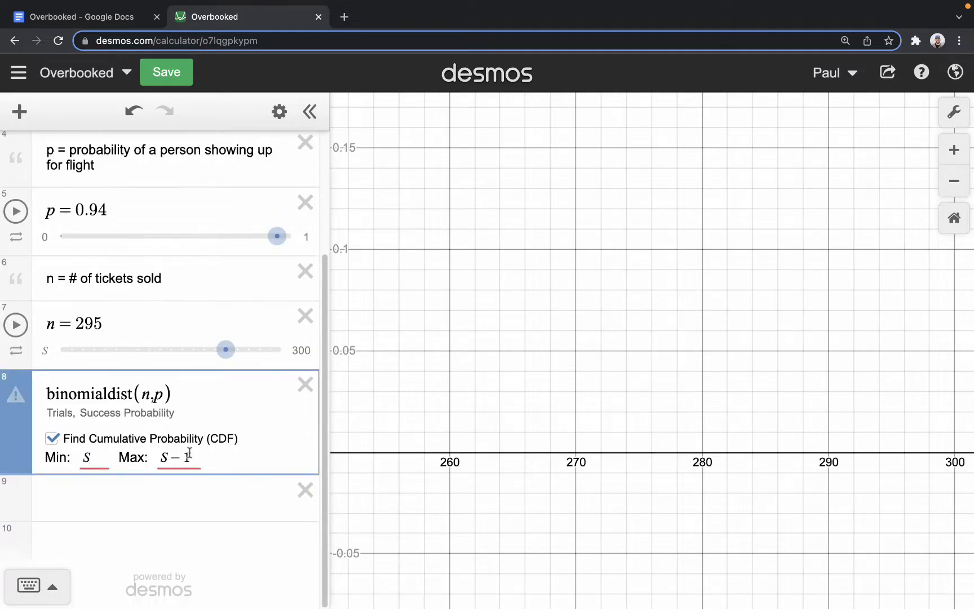
pyautogui.press('BackSpace')
pyautogui.press('BackSpace')
pyautogui.click(304, 518)
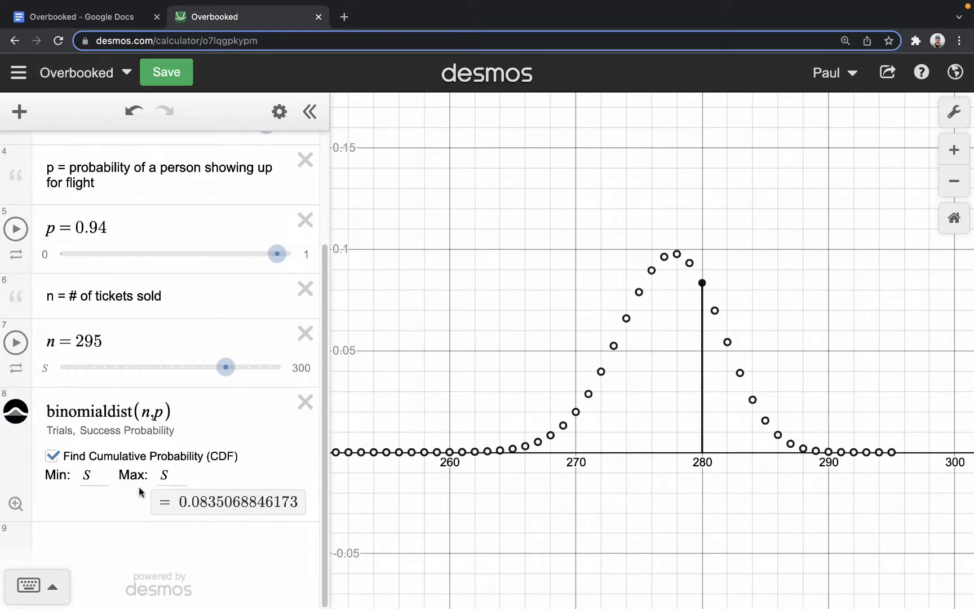
# - Set the cumulative probability's Min to S+1 and clear its Max for the case of not enough seats
pyautogui.moveTo(100, 475); pyautogui.dragTo(63, 479)
pyautogui.write('S+1')
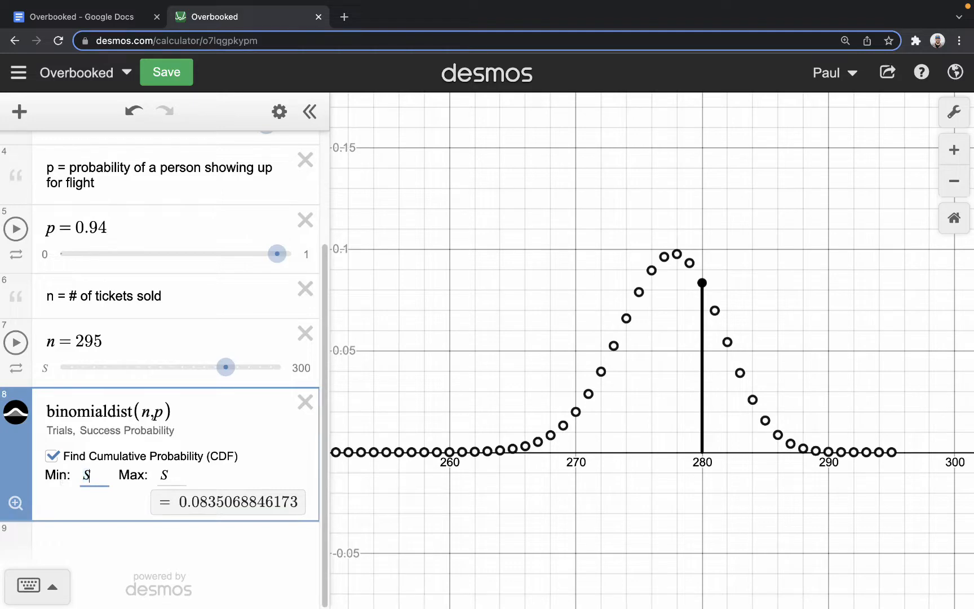
pyautogui.press('Tab')
pyautogui.press('BackSpace')
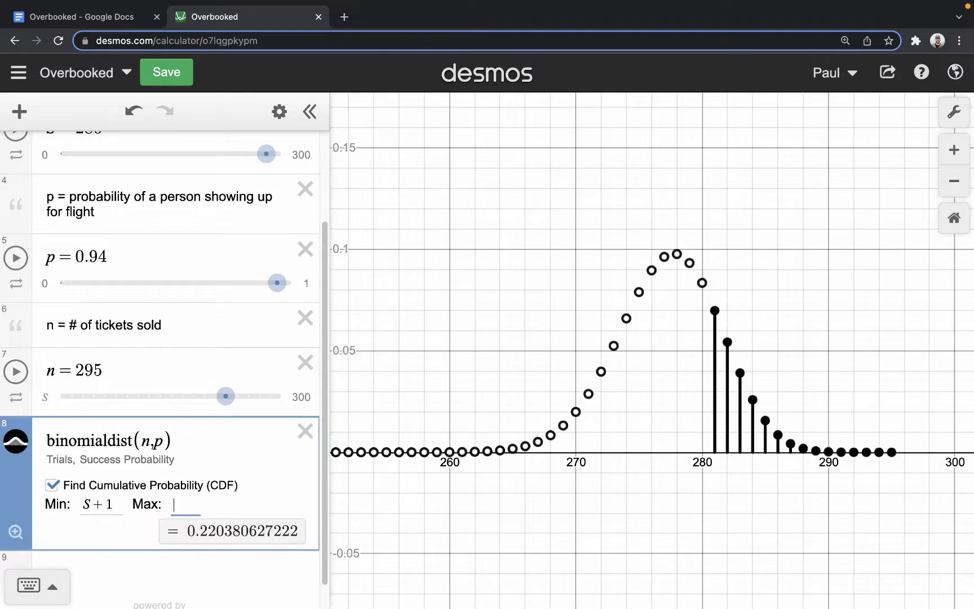
pyautogui.click(259, 564)
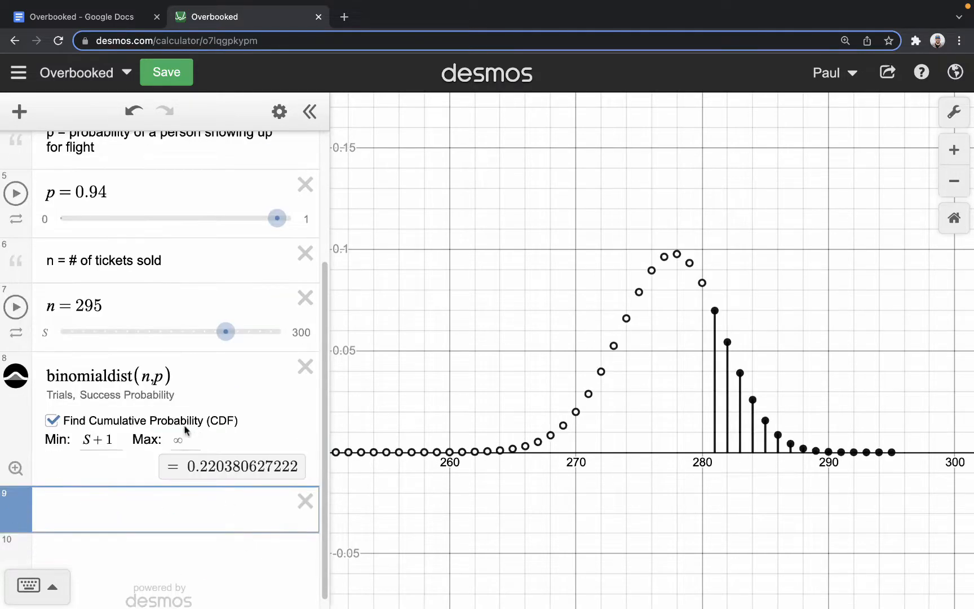
# - Set the upper limit of the cumulative probability to 300
pyautogui.click(174, 439)
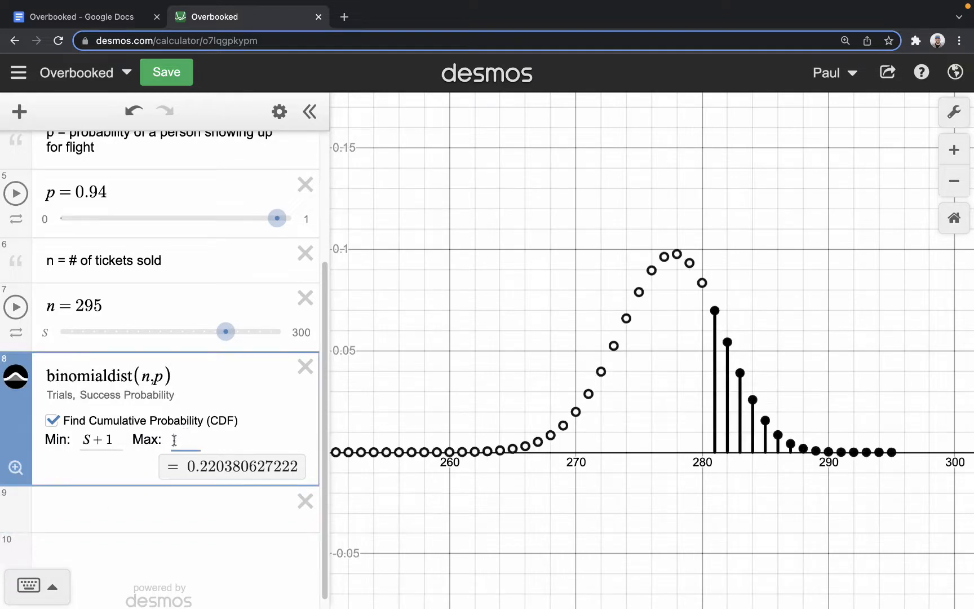
pyautogui.write('300')
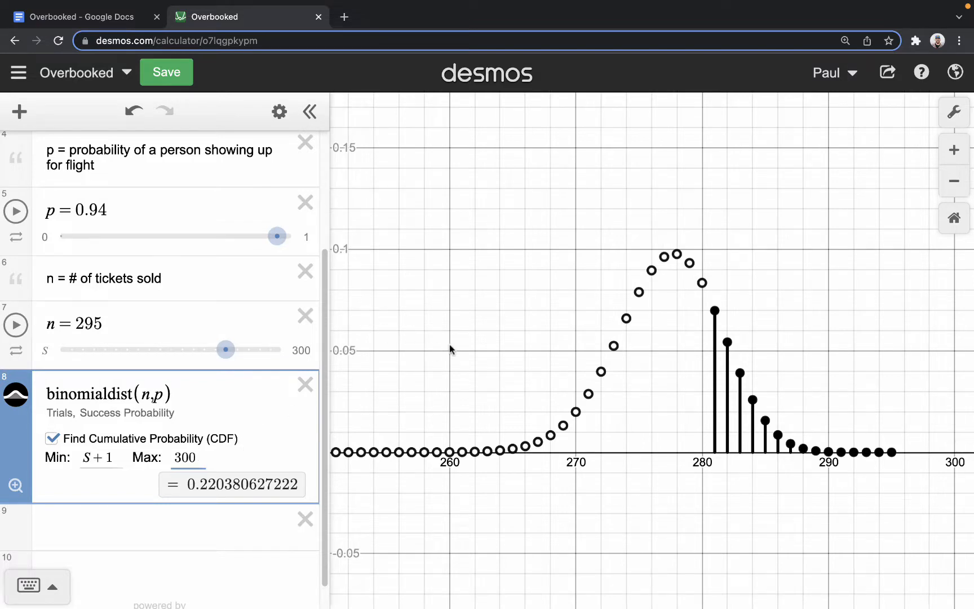
pyautogui.moveTo(450, 348); pyautogui.dragTo(448, 348)
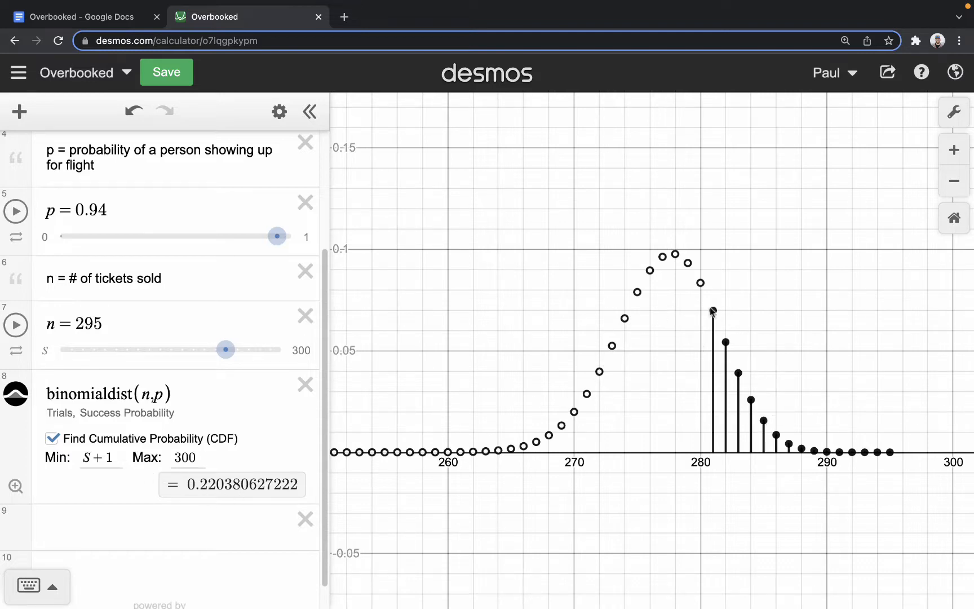
# - Examine the plotted probabilities for 281, 282 and 283 passengers showing up
pyautogui.moveTo(713, 311)
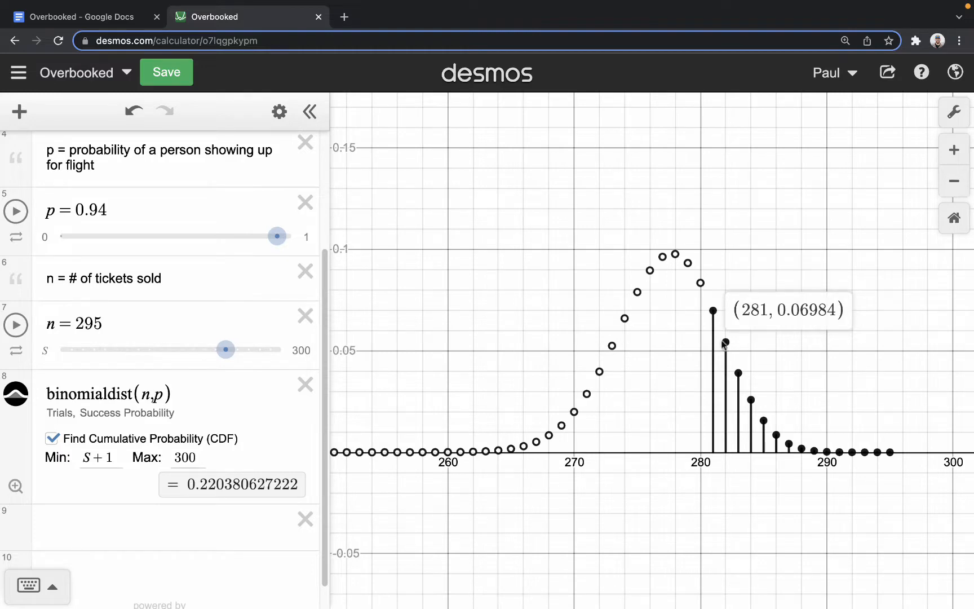
pyautogui.click(725, 342)
pyautogui.click(738, 374)
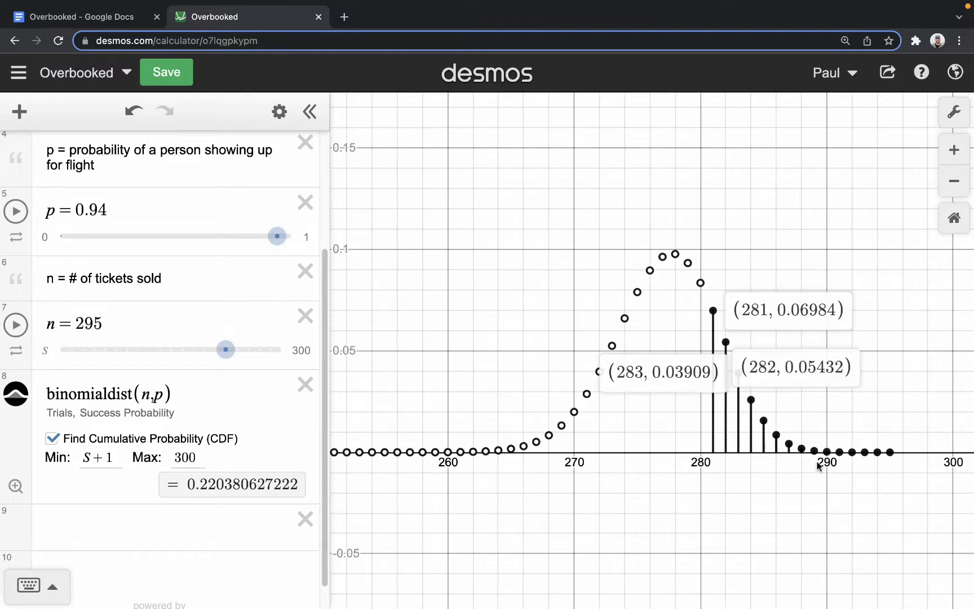
pyautogui.click(864, 433)
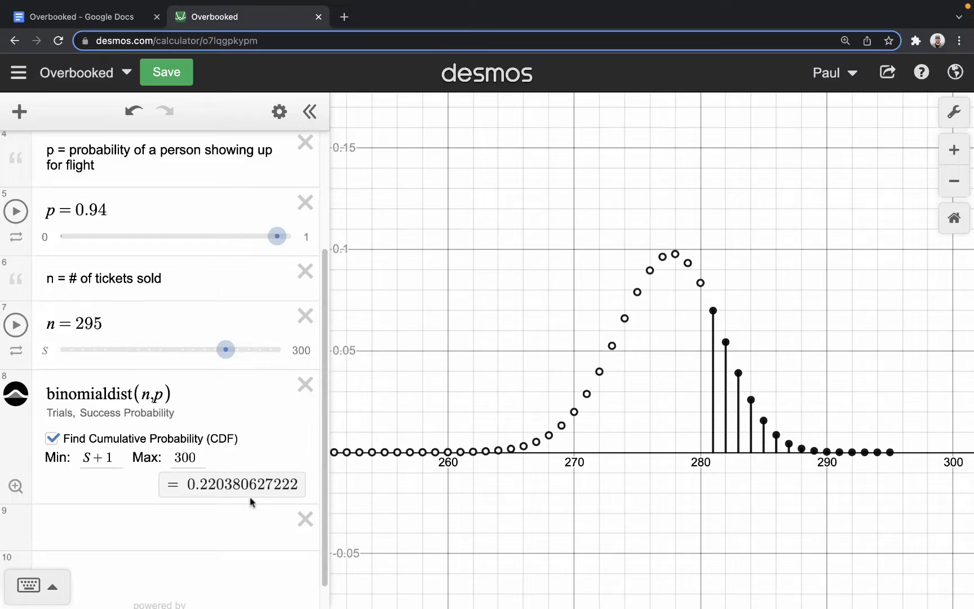
# - Switch to the Overbooked document in Google Docs and review question 2's answers and question 3's 35% limit on not enough seats
pyautogui.click(117, 15)
pyautogui.click(450, 350)
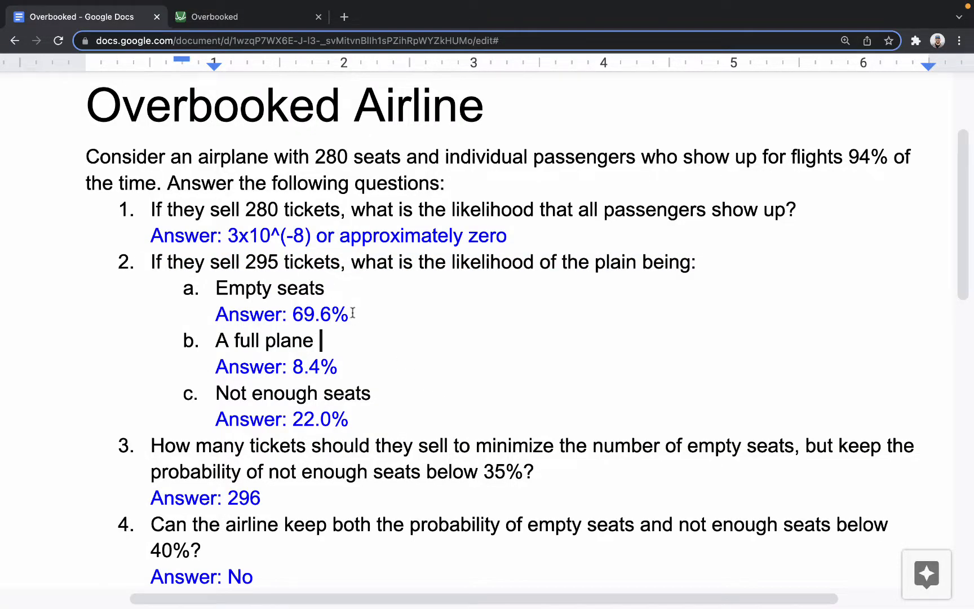
pyautogui.moveTo(350, 314); pyautogui.dragTo(195, 288)
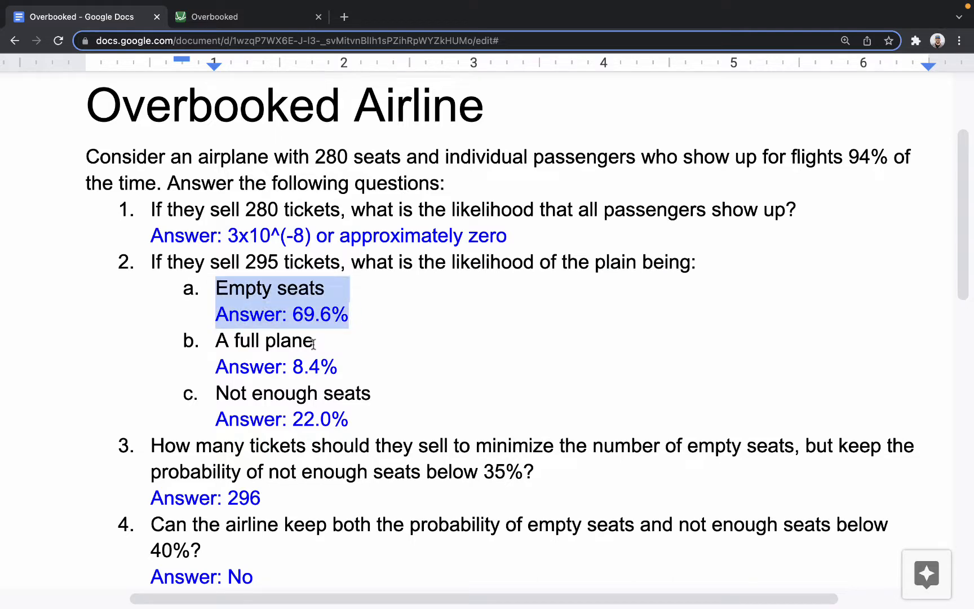
pyautogui.scroll(1, 495, 434)
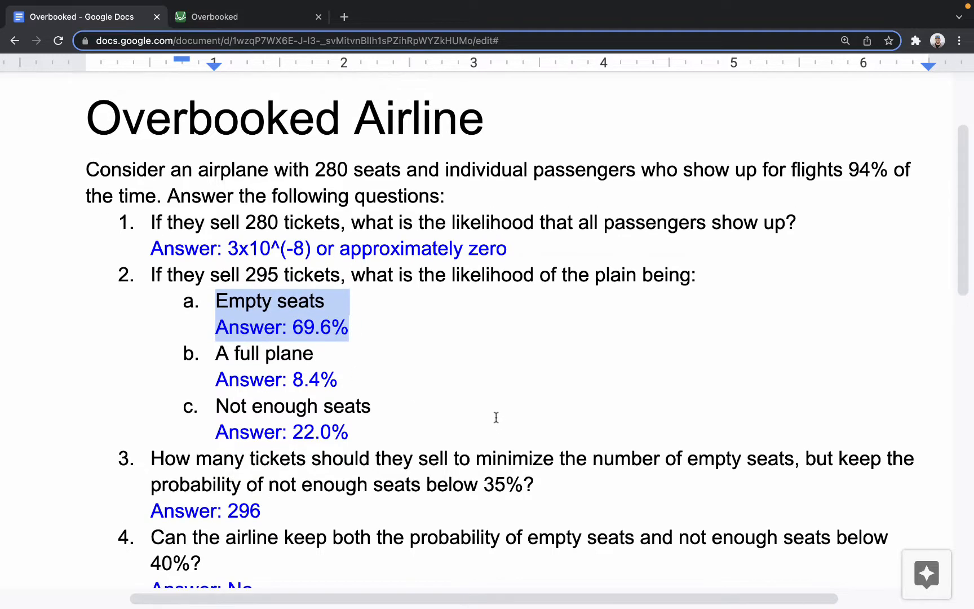
pyautogui.click(486, 404)
pyautogui.click(363, 293)
pyautogui.moveTo(352, 327); pyautogui.dragTo(218, 293)
pyautogui.click(514, 297)
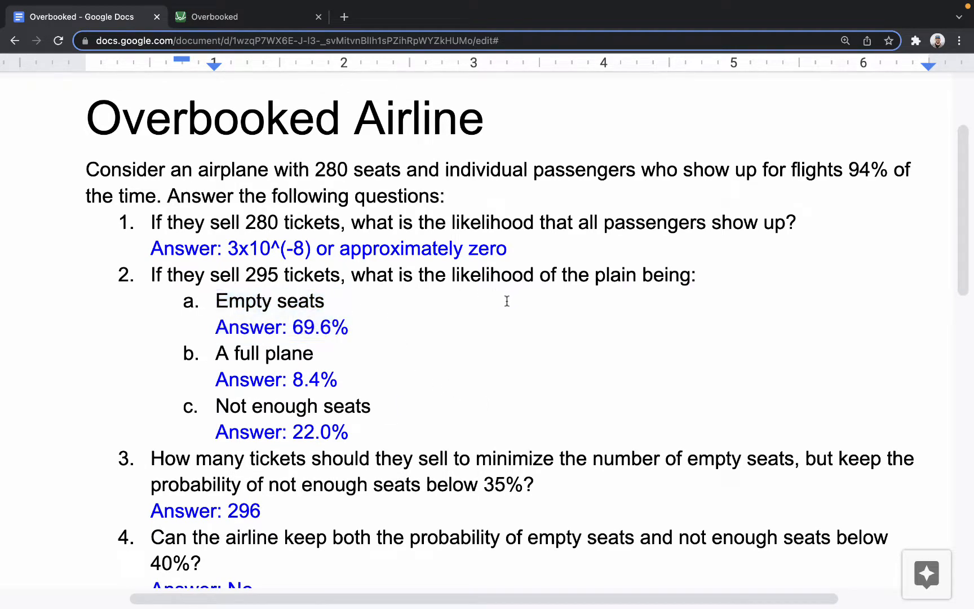
pyautogui.scroll(-5, 485, 408)
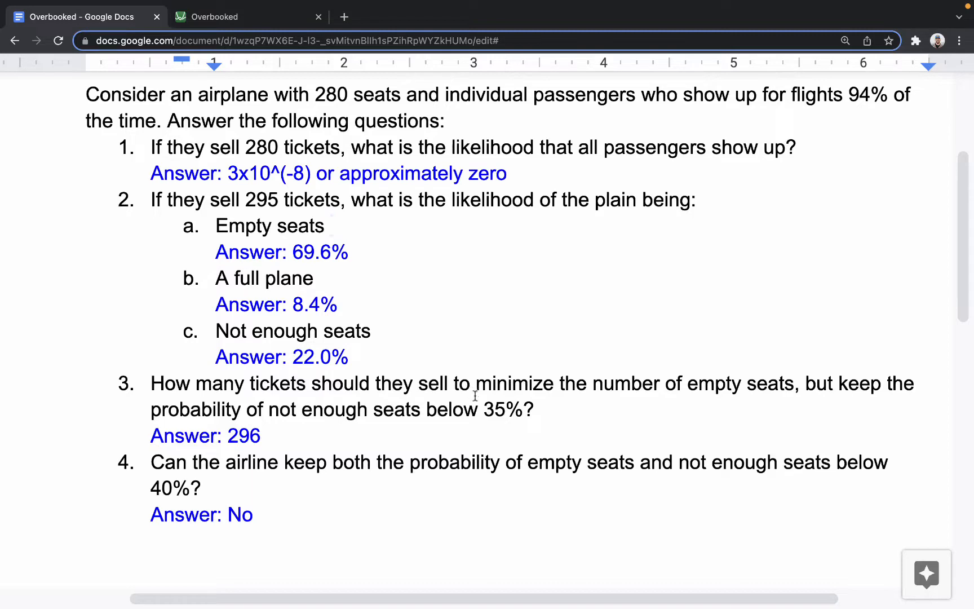
pyautogui.moveTo(523, 409); pyautogui.dragTo(189, 408)
# - Switch back to Desmos and adjust the number of tickets sold, settling n at 296
pyautogui.click(214, 17)
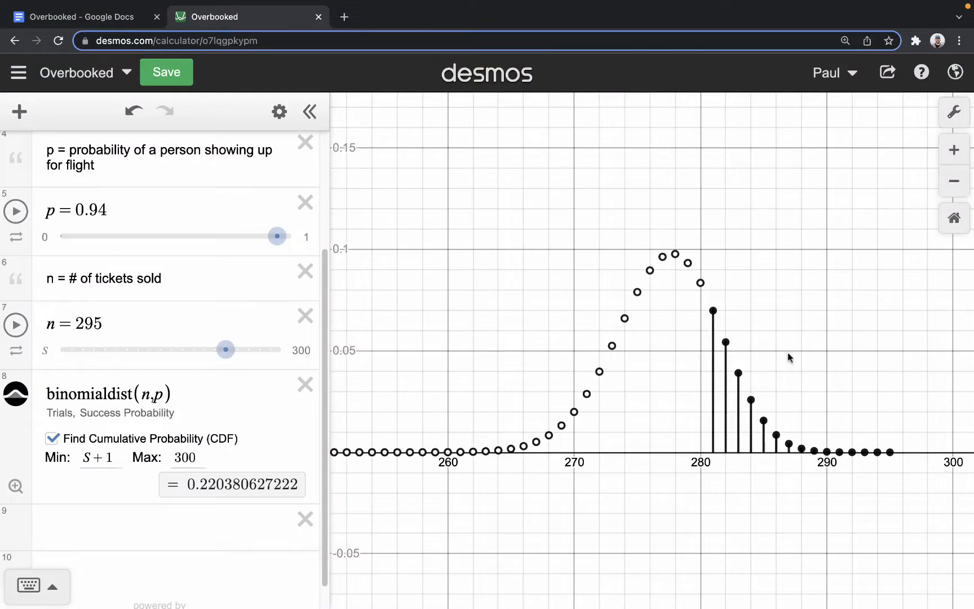
pyautogui.moveTo(229, 352); pyautogui.dragTo(250, 354)
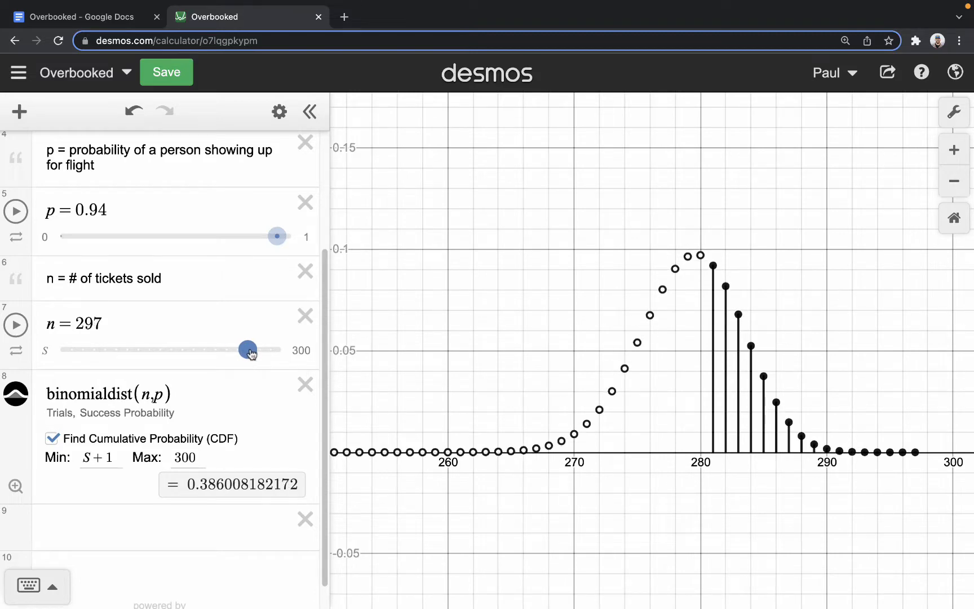
pyautogui.moveTo(252, 352); pyautogui.dragTo(243, 350)
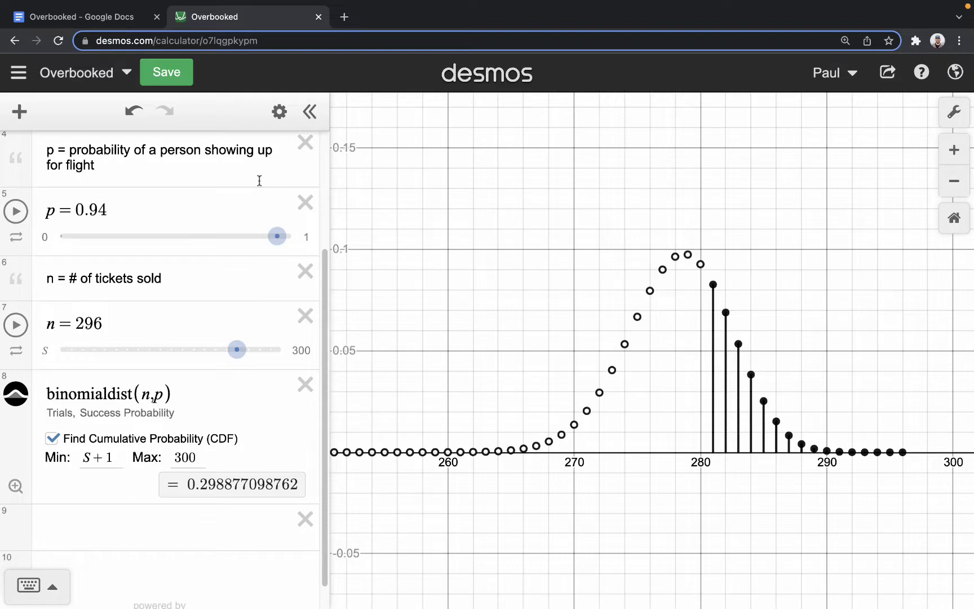
# - Change the colour of the binomial distribution with Min S+1 to red
pyautogui.click(279, 111)
pyautogui.click(16, 393)
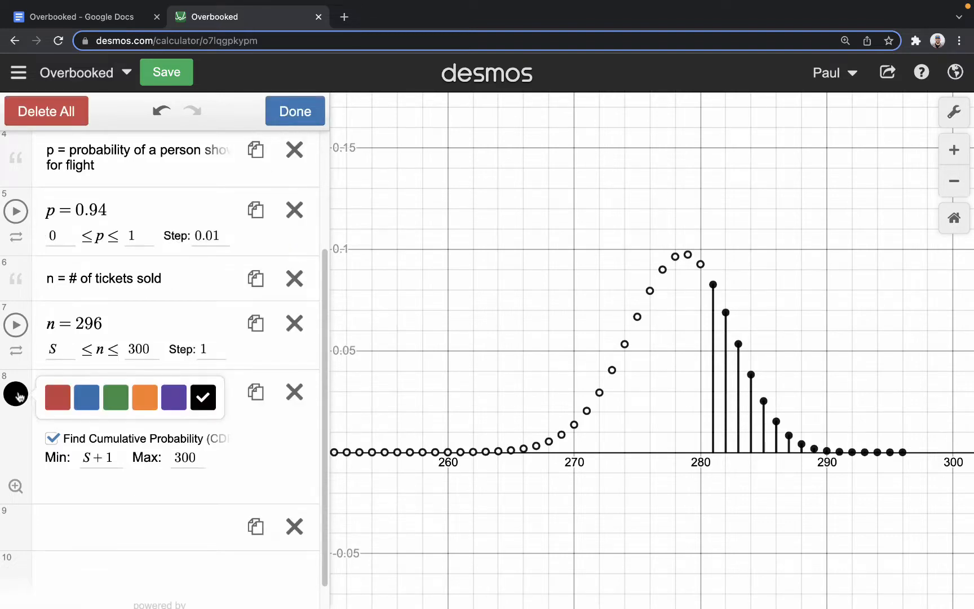
pyautogui.click(58, 397)
# - Add a second distribution, binomialdist(n,p), in the empty expression row below the red one
pyautogui.scroll(-1, 150, 532)
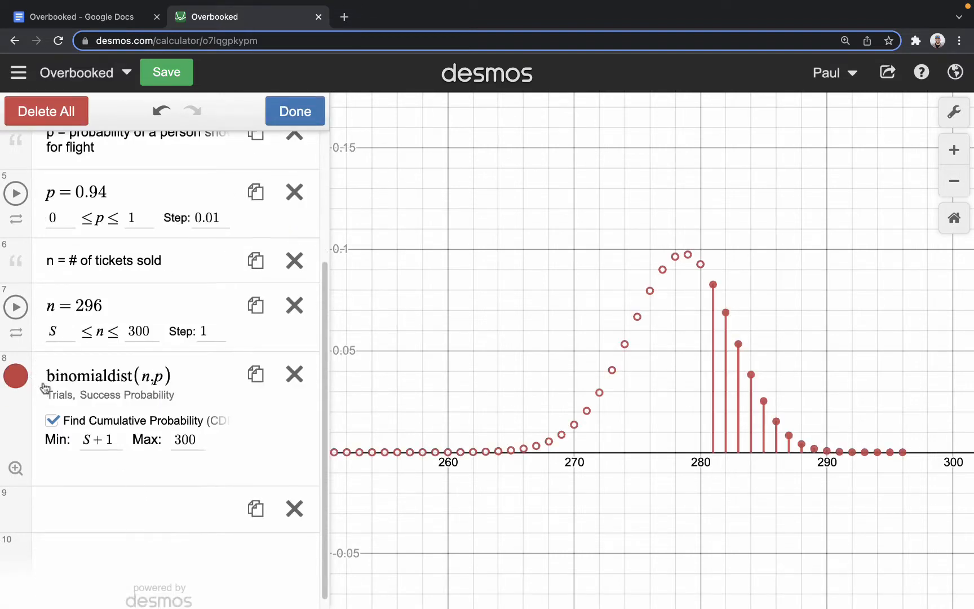
pyautogui.click(113, 507)
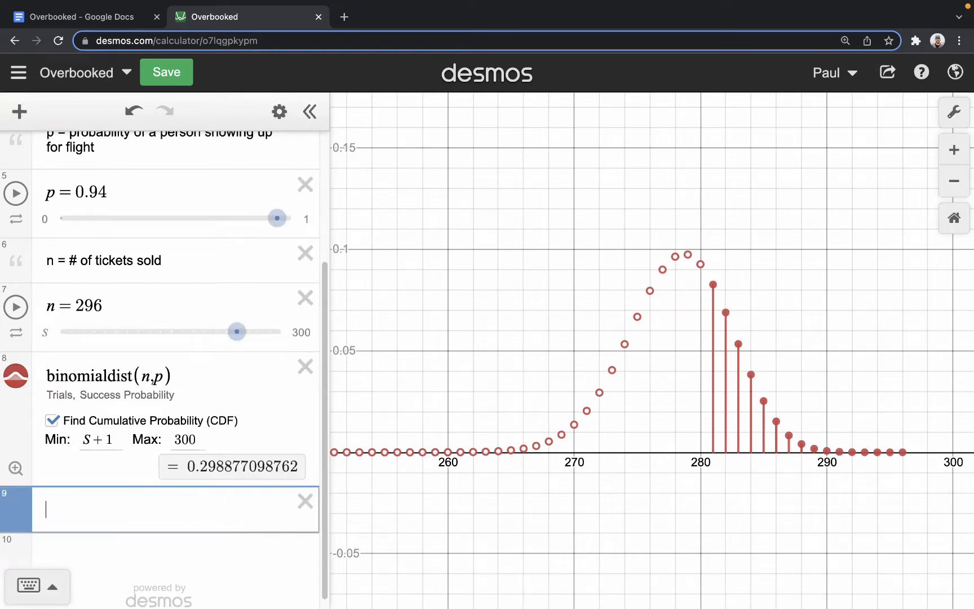
pyautogui.write('bino')
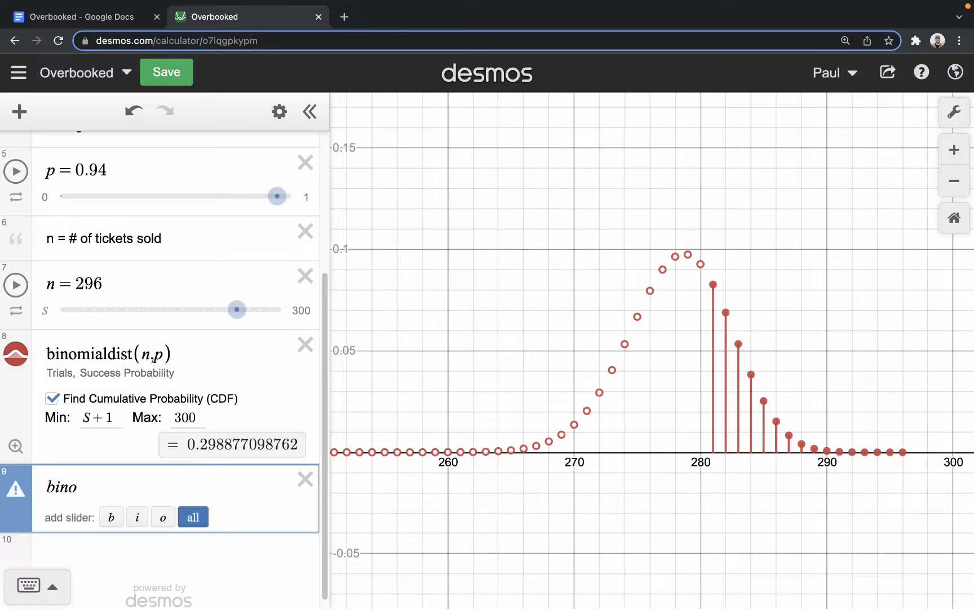
pyautogui.write('mialdist')
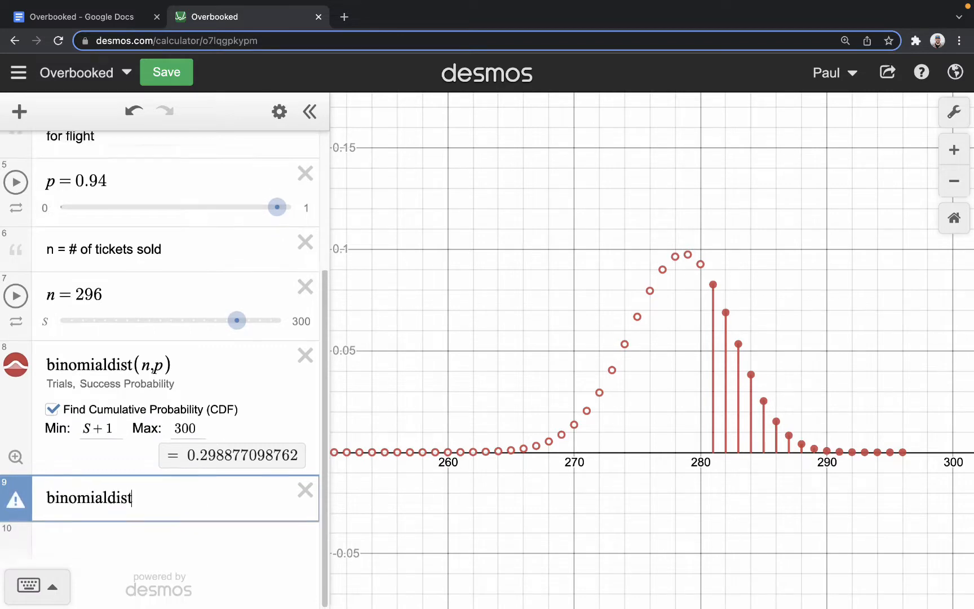
pyautogui.write('(n,P)')
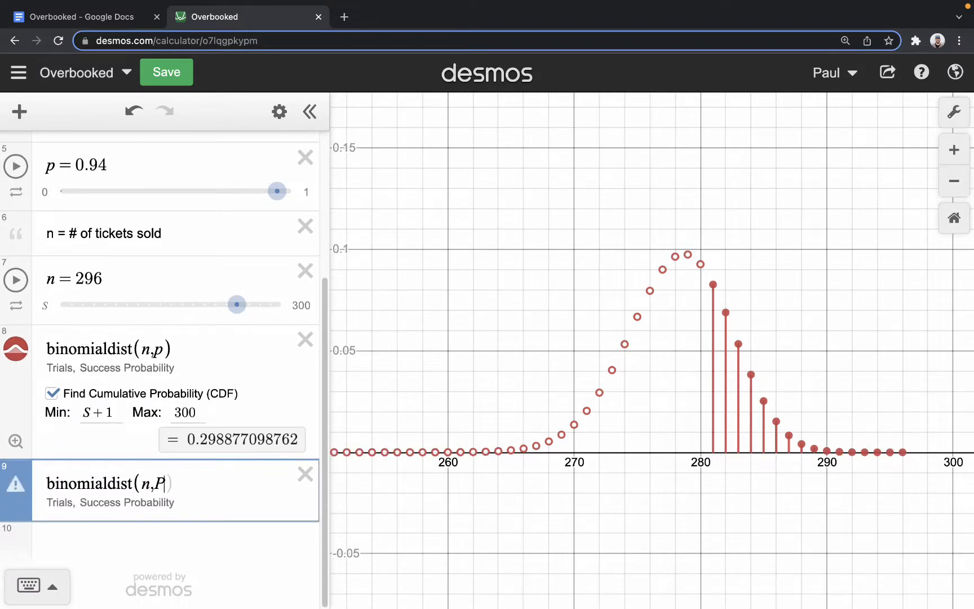
pyautogui.press('BackSpace')
pyautogui.press('BackSpace')
pyautogui.write('p)')
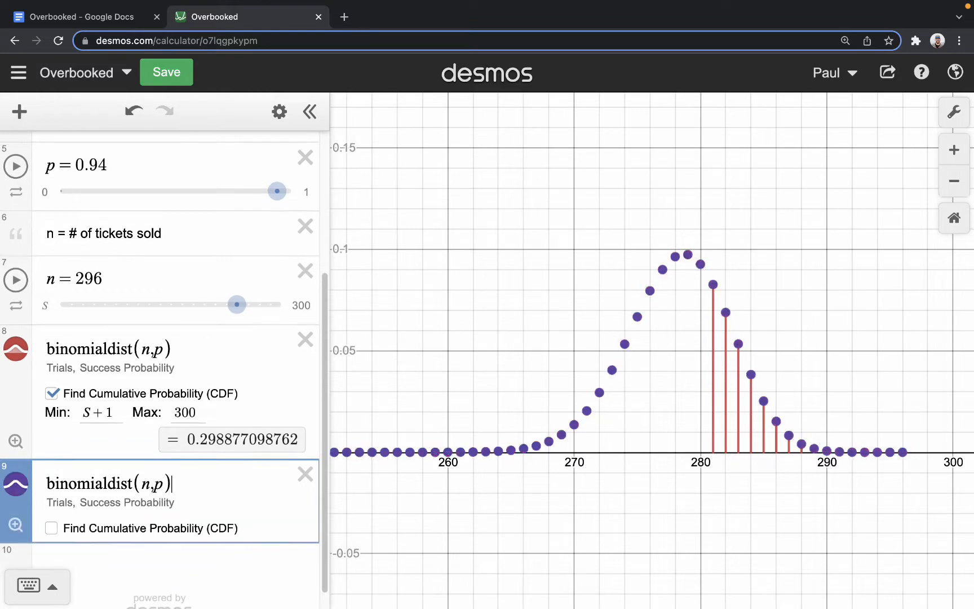
# - Turn on the cumulative probability for the second distribution, with Min 0 and Max S-1 for empty seats
pyautogui.click(53, 527)
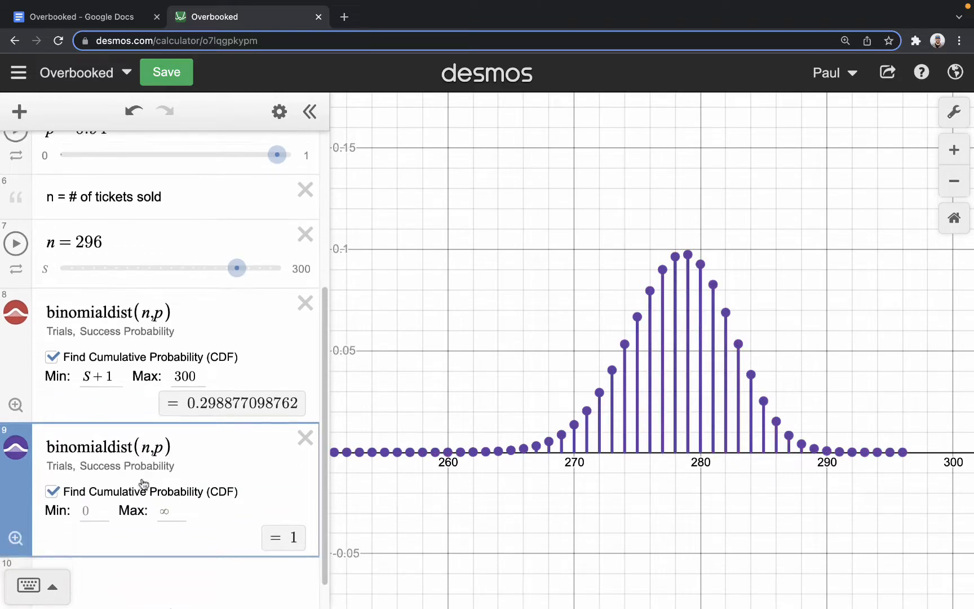
pyautogui.click(90, 505)
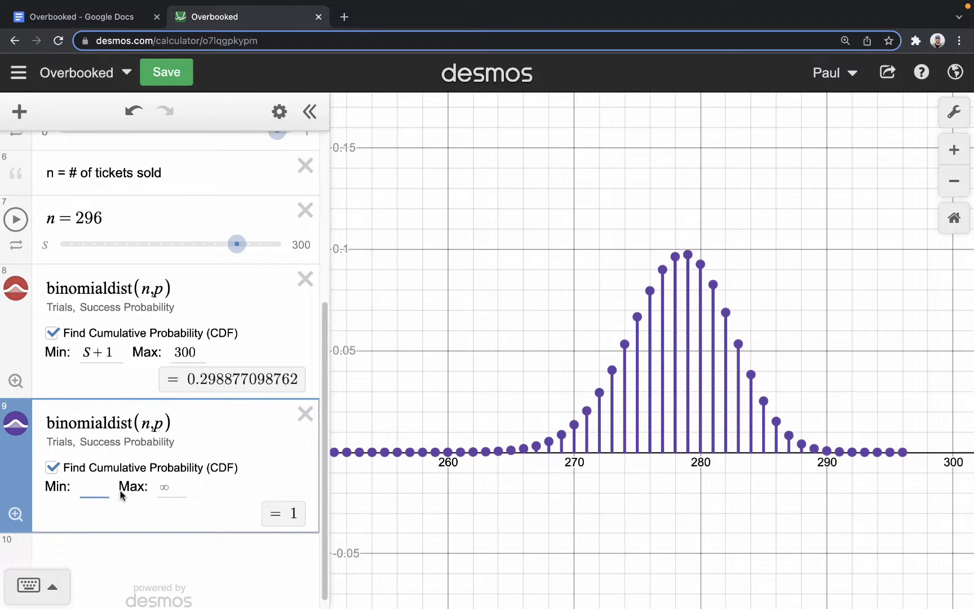
pyautogui.write('0')
pyautogui.press('Tab')
pyautogui.write('S-1')
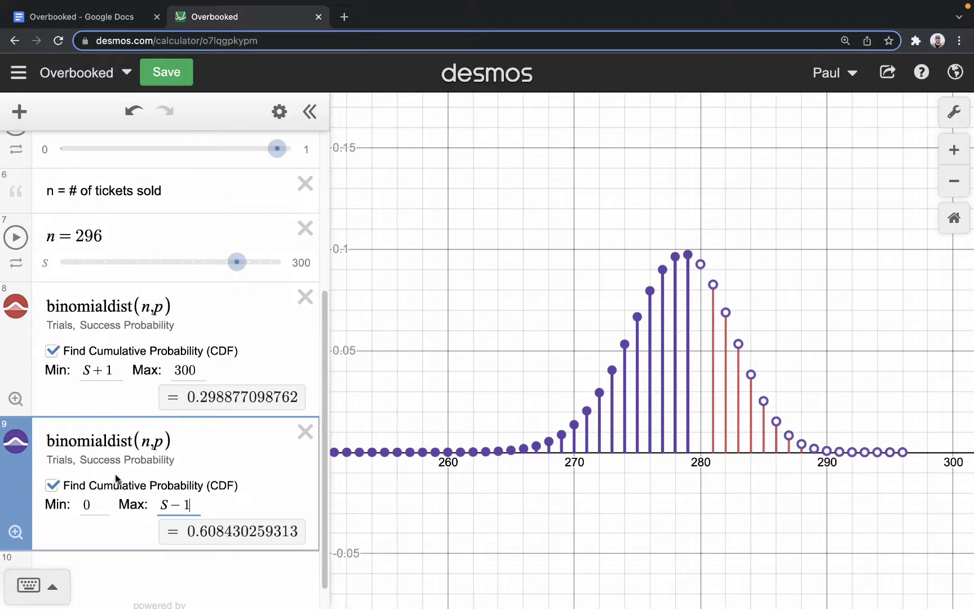
# - Copy the binomialdist(n,p) expression into a new row below the empty-seats distribution
pyautogui.scroll(-1, 207, 430)
pyautogui.click(107, 549)
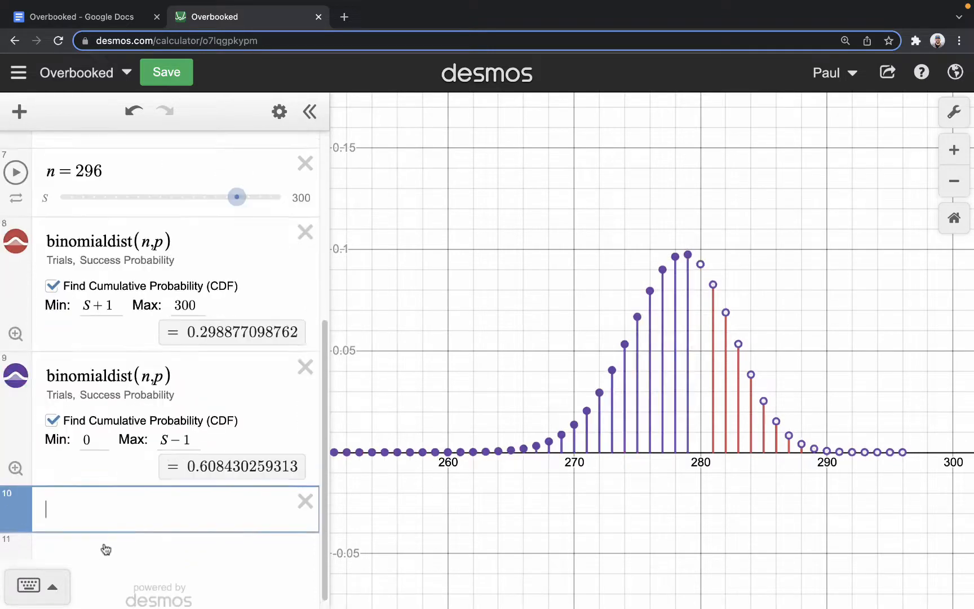
pyautogui.moveTo(194, 372); pyautogui.dragTo(17, 382)
pyautogui.hotkey('ctrl', 'c')
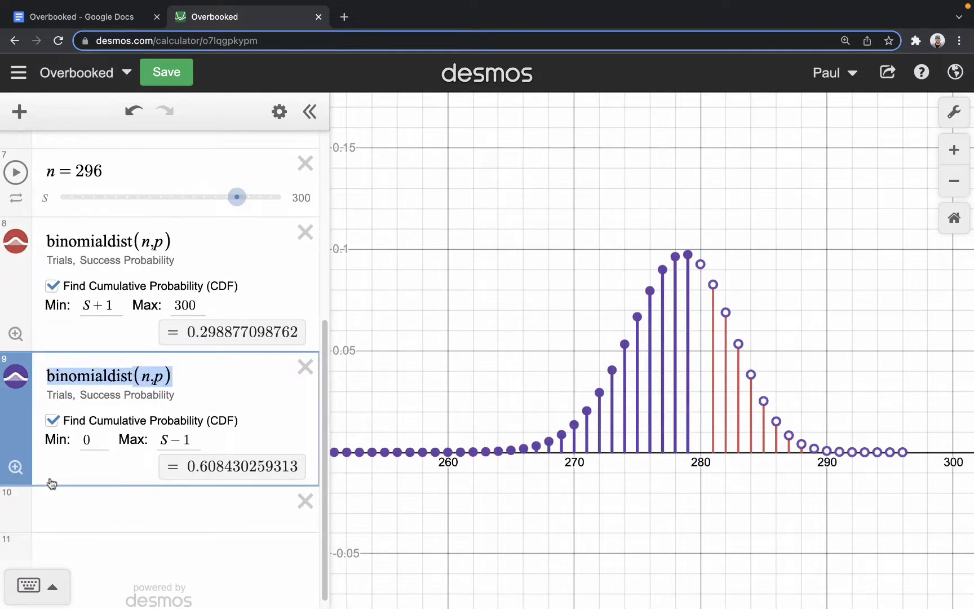
pyautogui.click(66, 508)
pyautogui.hotkey('ctrl', 'v')
# - Enable the new distribution's cumulative probability with Min and Max both S, and move it between the other two
pyautogui.click(61, 539)
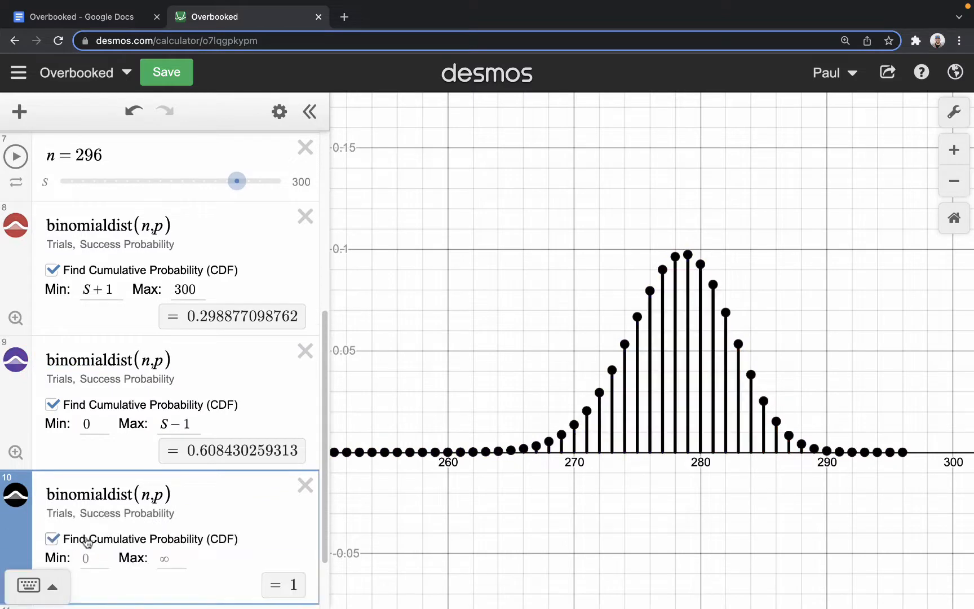
pyautogui.click(95, 557)
pyautogui.write('S')
pyautogui.click(169, 485)
pyautogui.write('S')
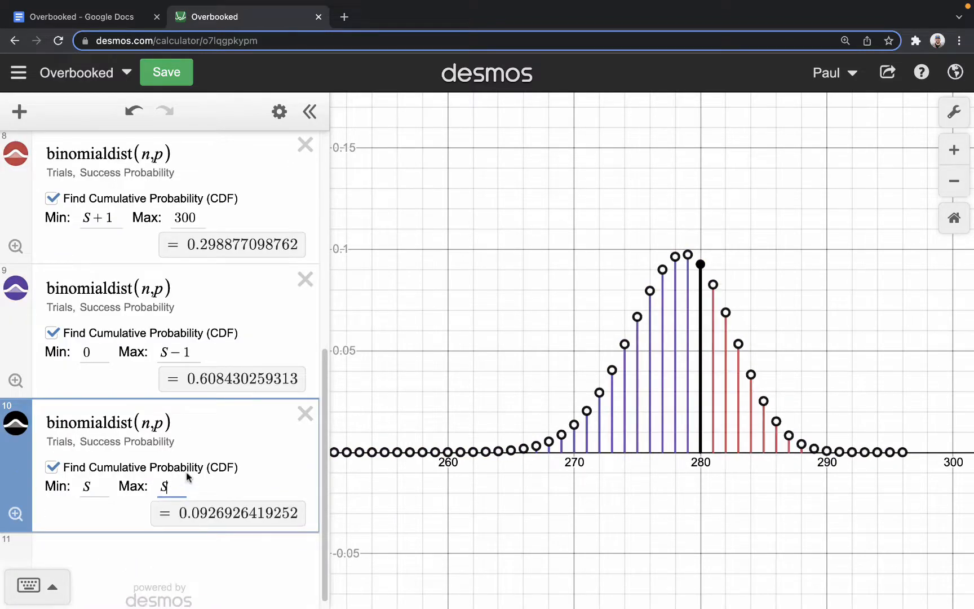
pyautogui.moveTo(22, 487); pyautogui.dragTo(23, 366)
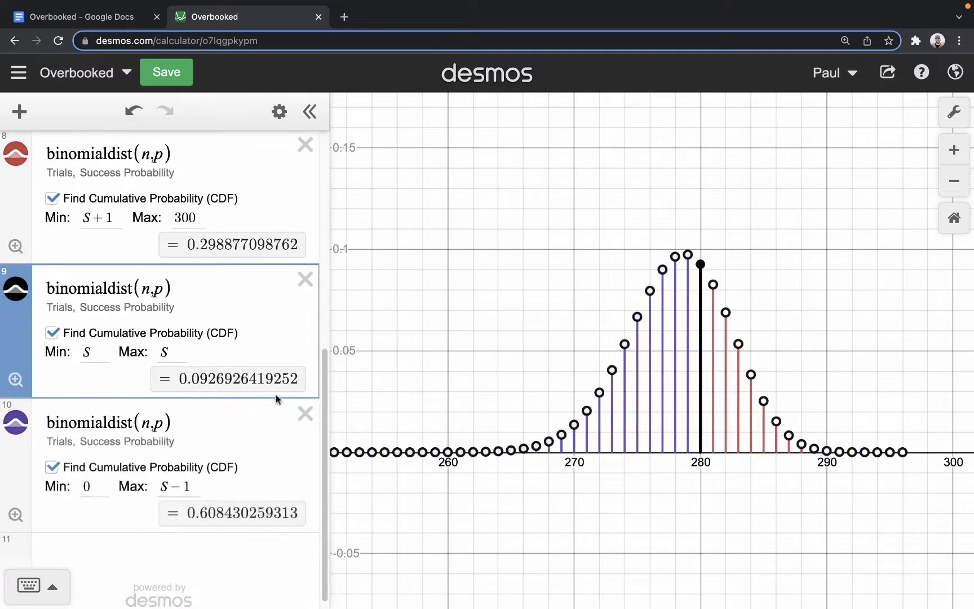
# - Raise the number of tickets sold, n, to 300 to compare the three cumulative probabilities
pyautogui.scroll(2, 285, 360)
pyautogui.scroll(-1, 286, 363)
pyautogui.scroll(1, 285, 363)
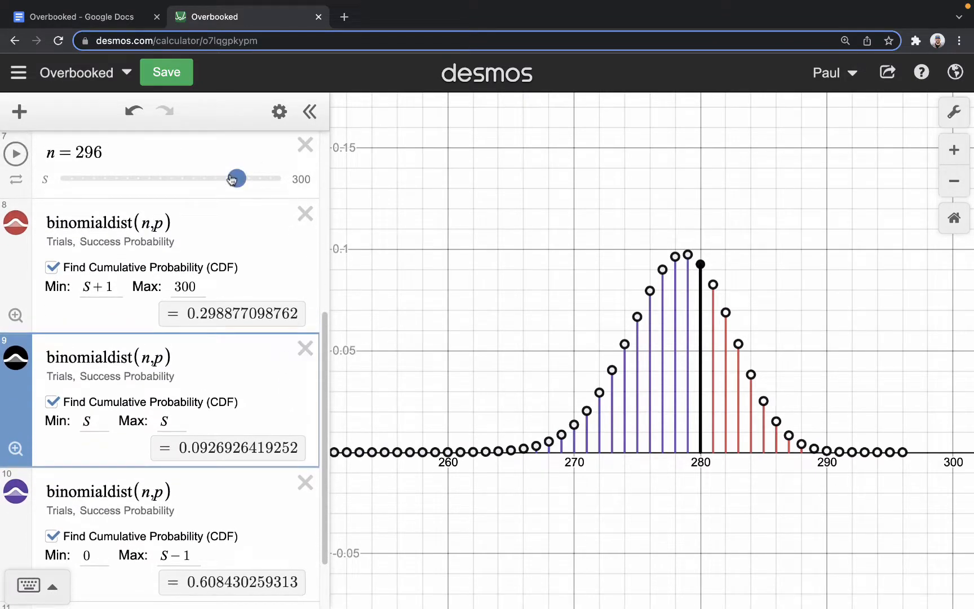
pyautogui.moveTo(235, 176); pyautogui.dragTo(293, 192)
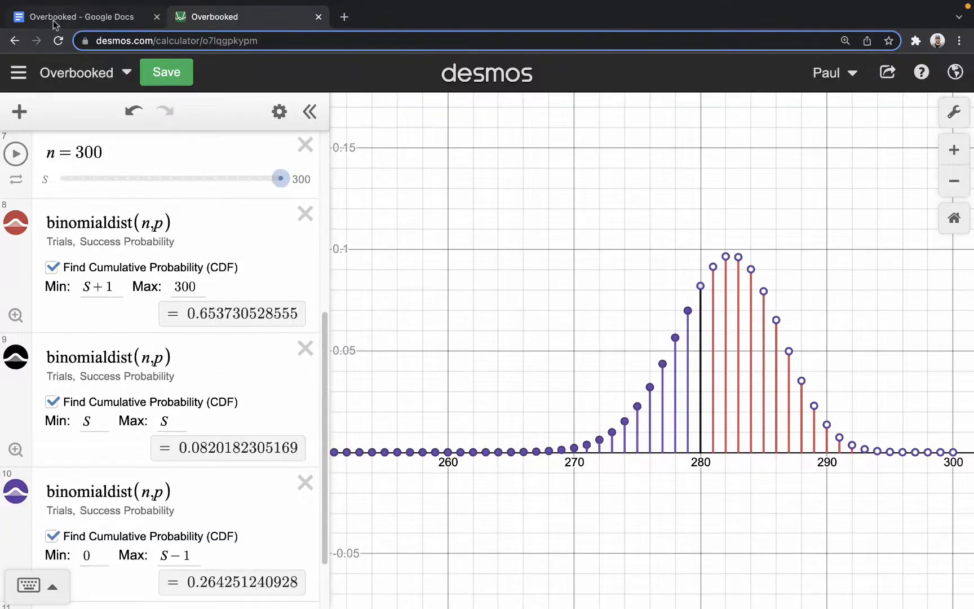
# - Reread question 3's requirement to minimize empty seats in the Google Docs document, and return to Desmos
pyautogui.click(55, 24)
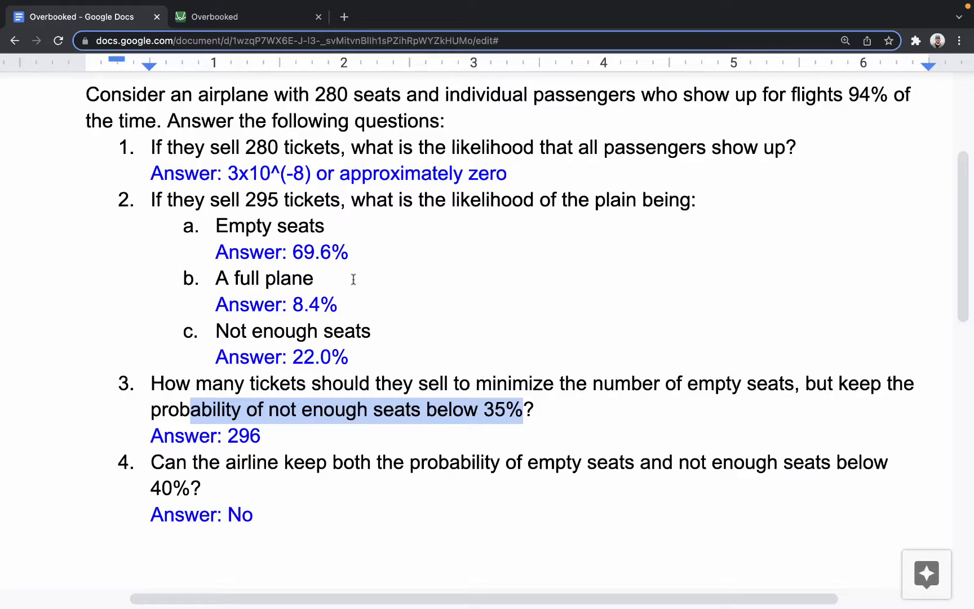
pyautogui.scroll(2, 420, 417)
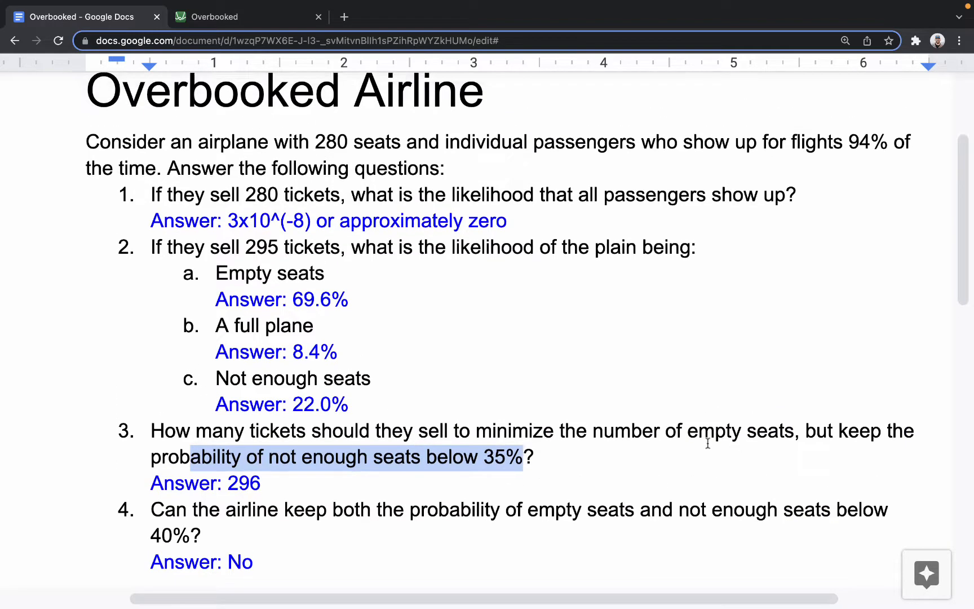
pyautogui.moveTo(795, 430); pyautogui.dragTo(150, 428)
pyautogui.click(214, 17)
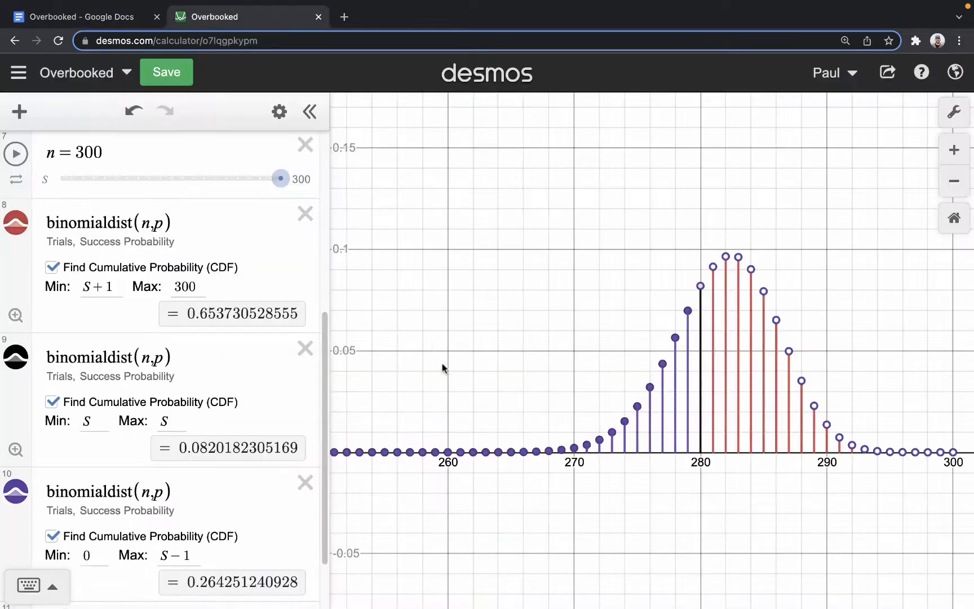
# - Examine the distribution and its three cumulative probabilities at the 300-ticket limit of n
pyautogui.scroll(-2, 408, 378)
pyautogui.moveTo(276, 178); pyautogui.dragTo(365, 196)
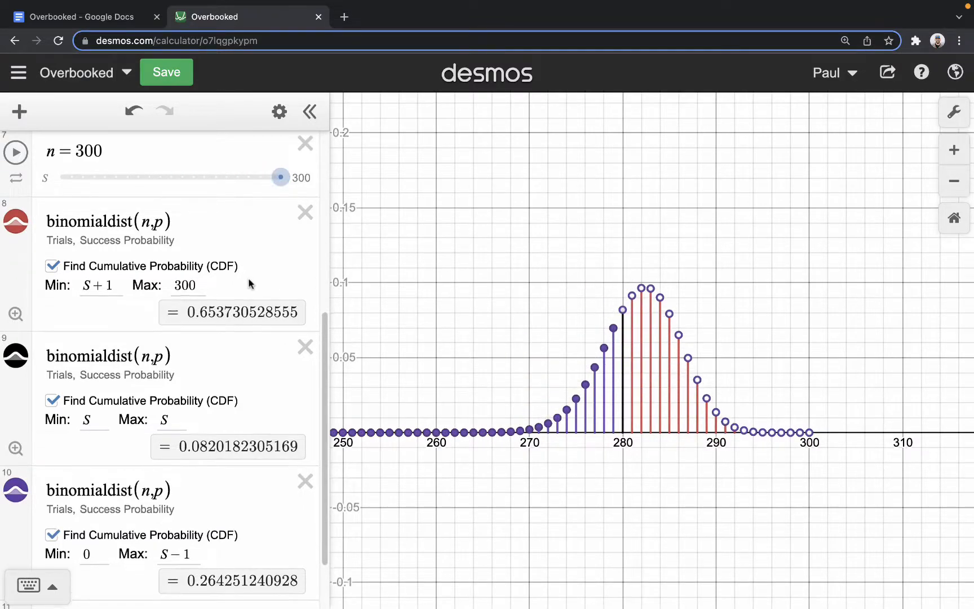
pyautogui.scroll(-1, 250, 282)
pyautogui.moveTo(276, 178); pyautogui.dragTo(341, 180)
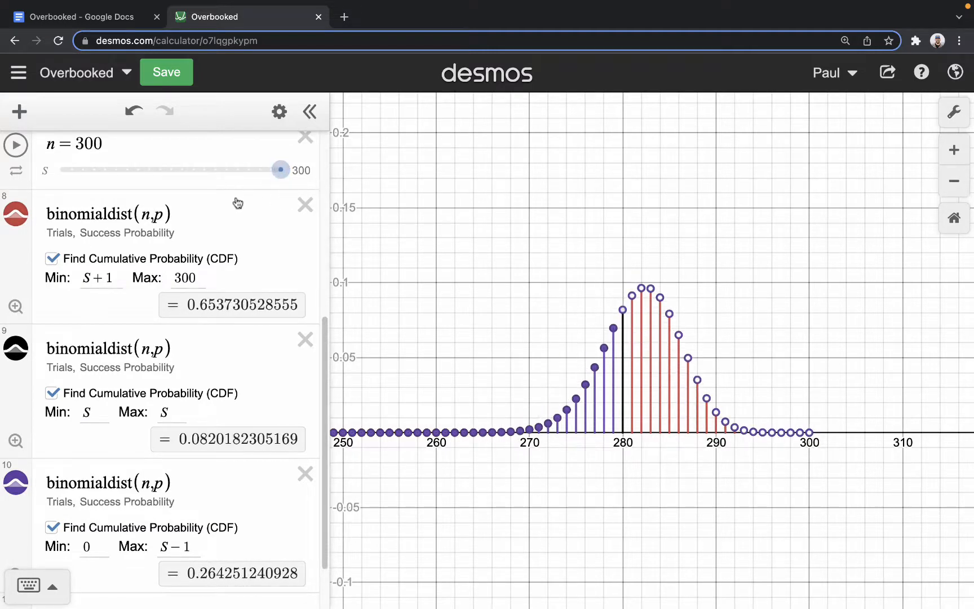
# - Move the purple empty-seats distribution, with Max S-1, above the other two distributions
pyautogui.scroll(2, 235, 202)
pyautogui.scroll(-1, 235, 203)
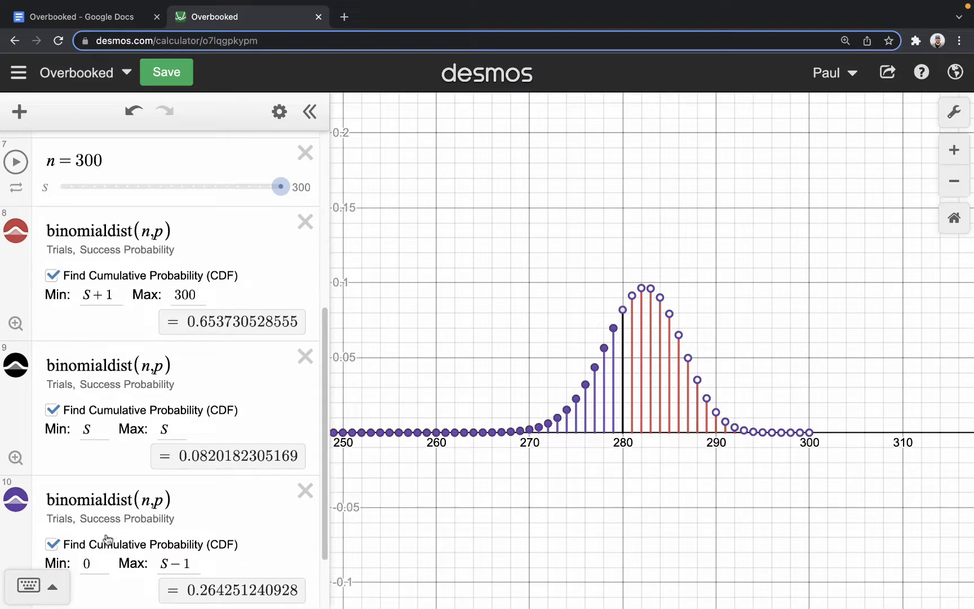
pyautogui.moveTo(28, 539); pyautogui.dragTo(25, 271)
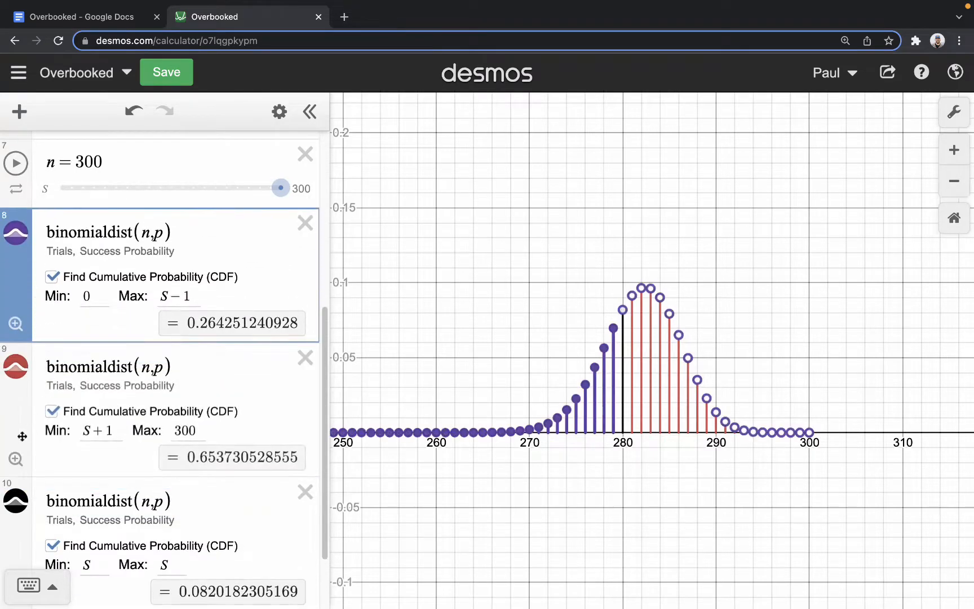
# - Move the red not-enough-seats distribution, with Min S+1 and Max 300, below the black full-plane distribution
pyautogui.moveTo(23, 406); pyautogui.dragTo(24, 558)
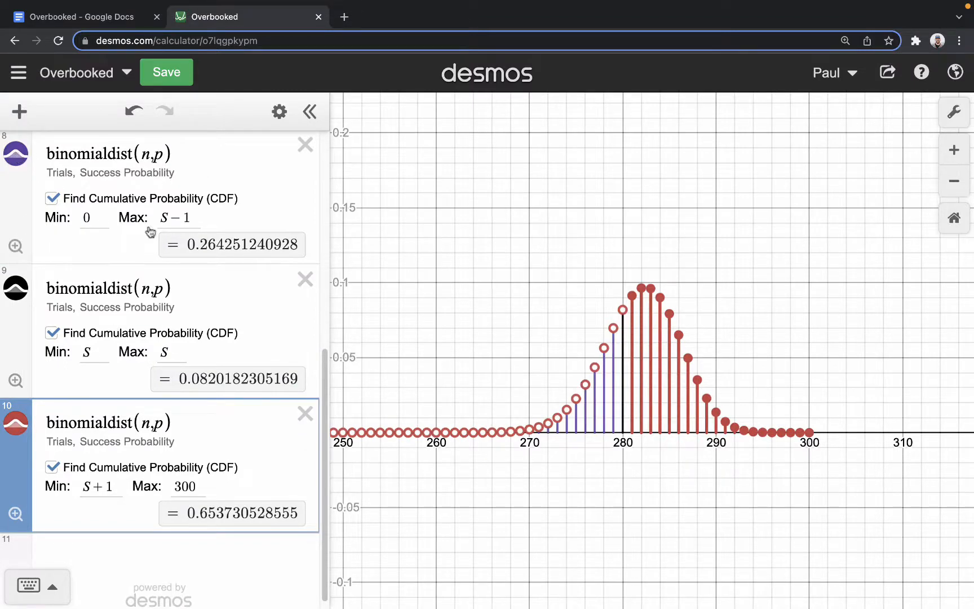
pyautogui.scroll(2, 434, 375)
pyautogui.scroll(3, 255, 279)
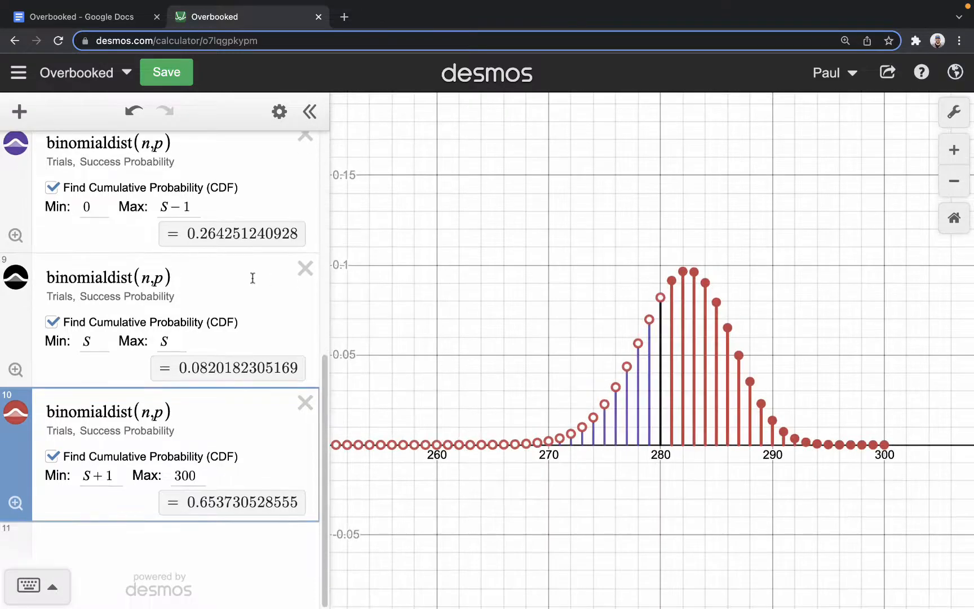
# - Set the number of tickets sold, n, to 299 and raise its slider's upper limit to 400
pyautogui.scroll(3, 256, 281)
pyautogui.scroll(-1, 273, 324)
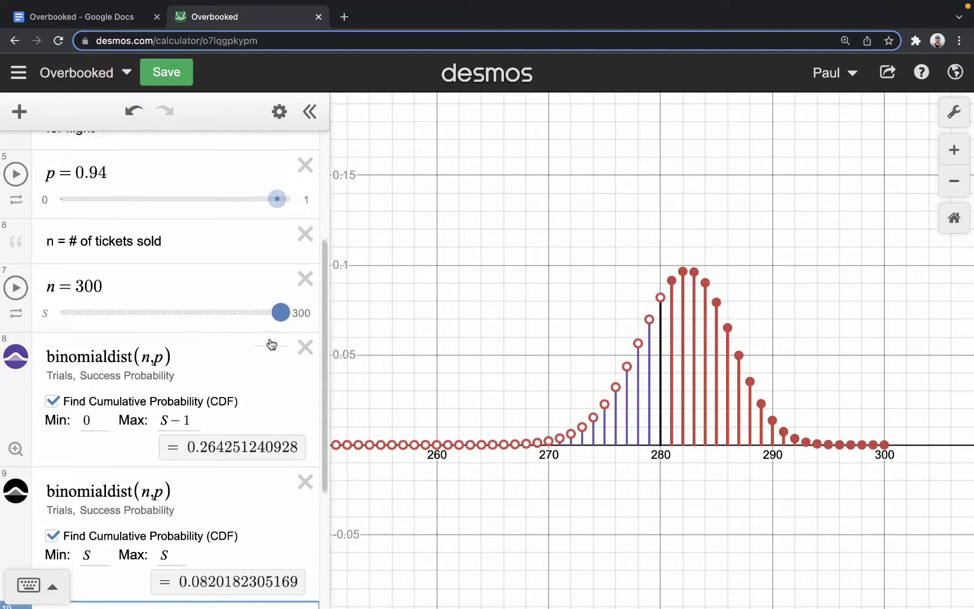
pyautogui.moveTo(282, 310); pyautogui.dragTo(271, 309)
pyautogui.click(148, 285)
pyautogui.click(130, 307)
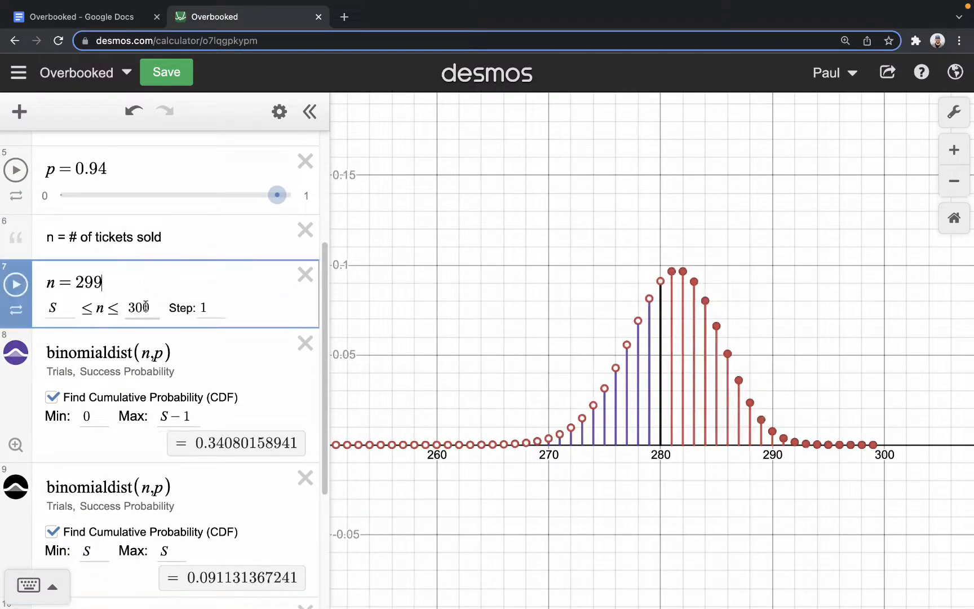
pyautogui.doubleClick(129, 307)
pyautogui.press('BackSpace')
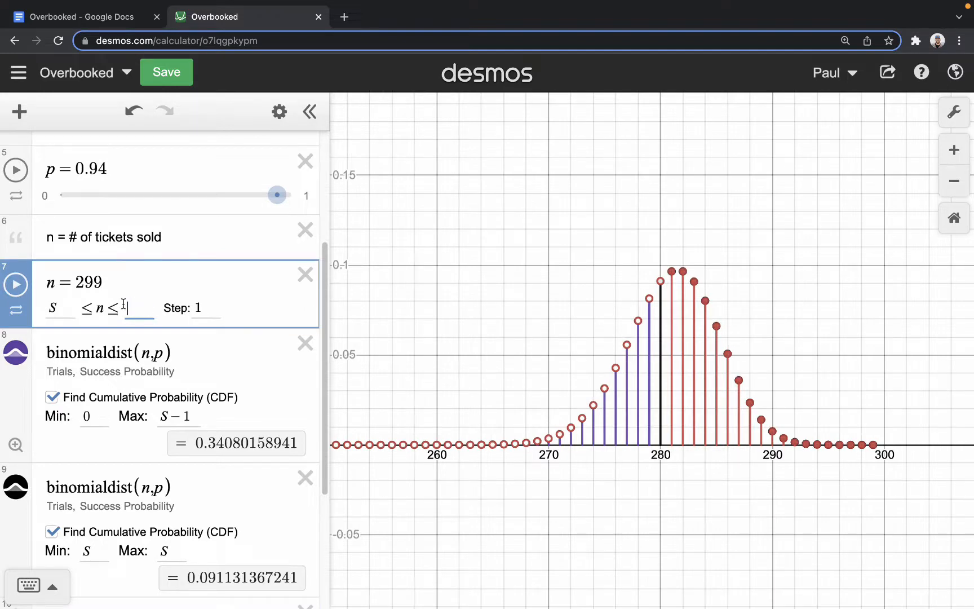
pyautogui.click(201, 356)
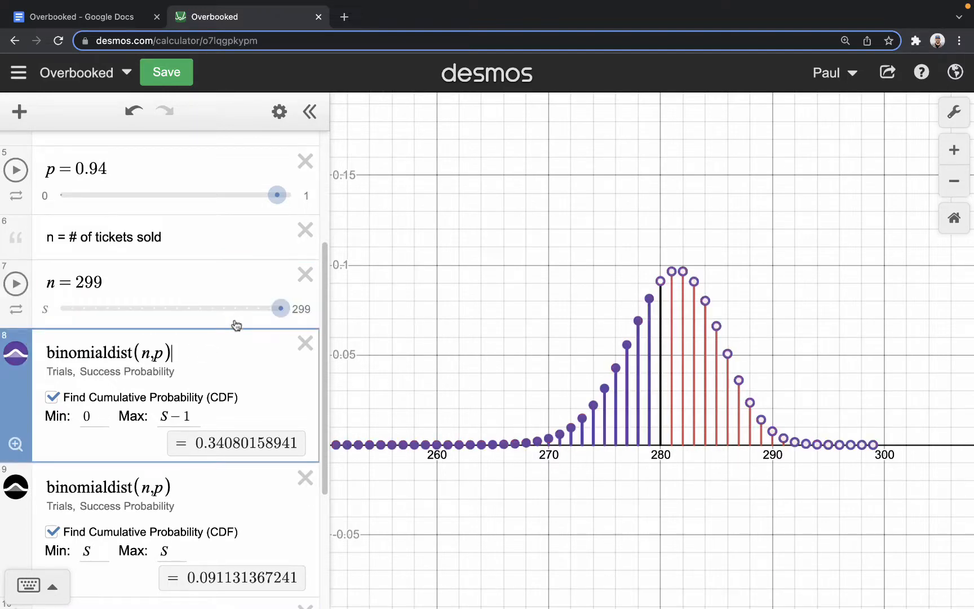
pyautogui.click(301, 310)
pyautogui.write('400')
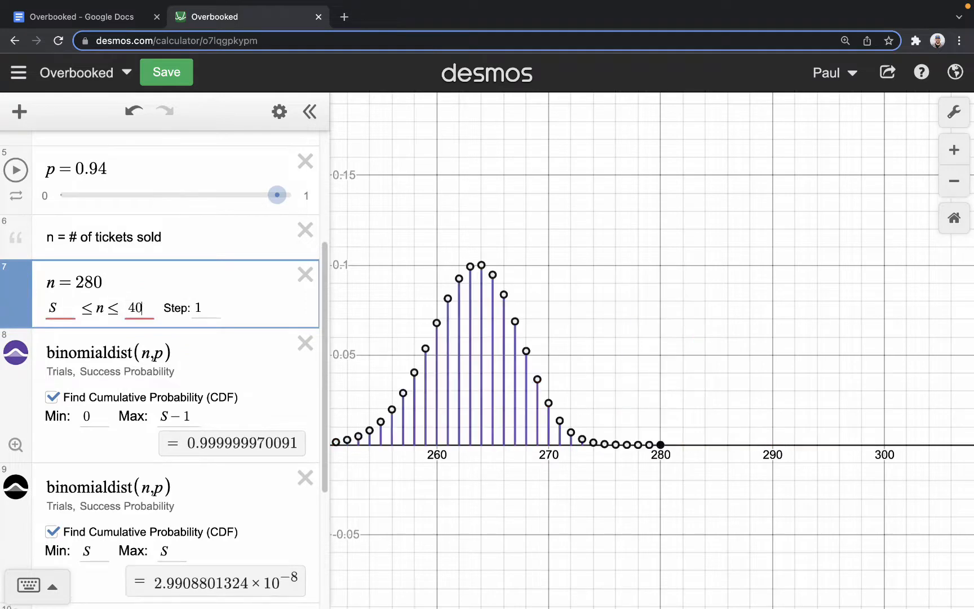
pyautogui.click(217, 355)
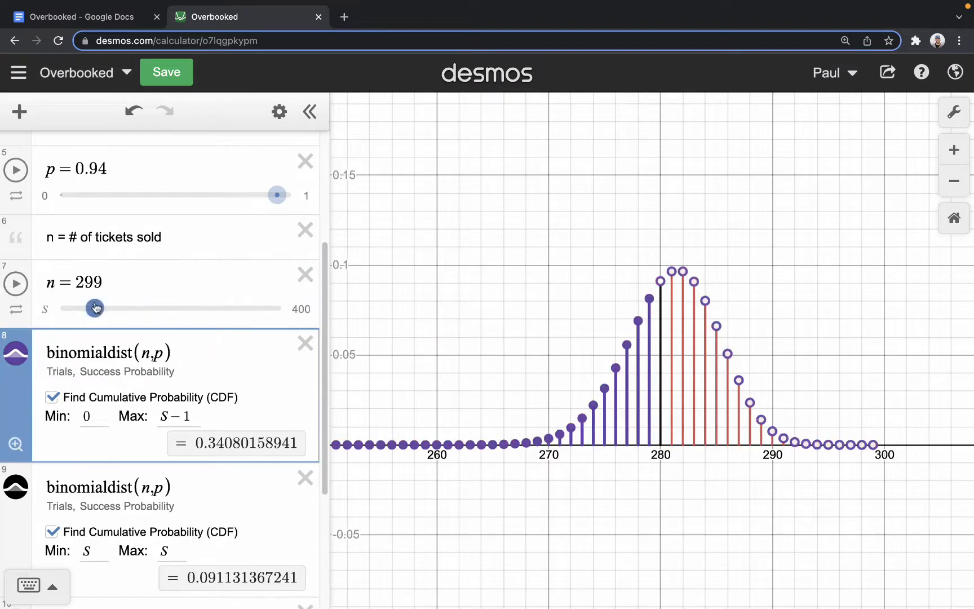
# - Compare the three cumulative probabilities at n = 302 and lower n to 296 to meet question 3's 35% limit on not enough seats
pyautogui.moveTo(96, 309)
pyautogui.mouseDown()
pyautogui.moveTo(153, 314)
pyautogui.moveTo(88, 313)
pyautogui.moveTo(100, 312)
pyautogui.mouseUp()
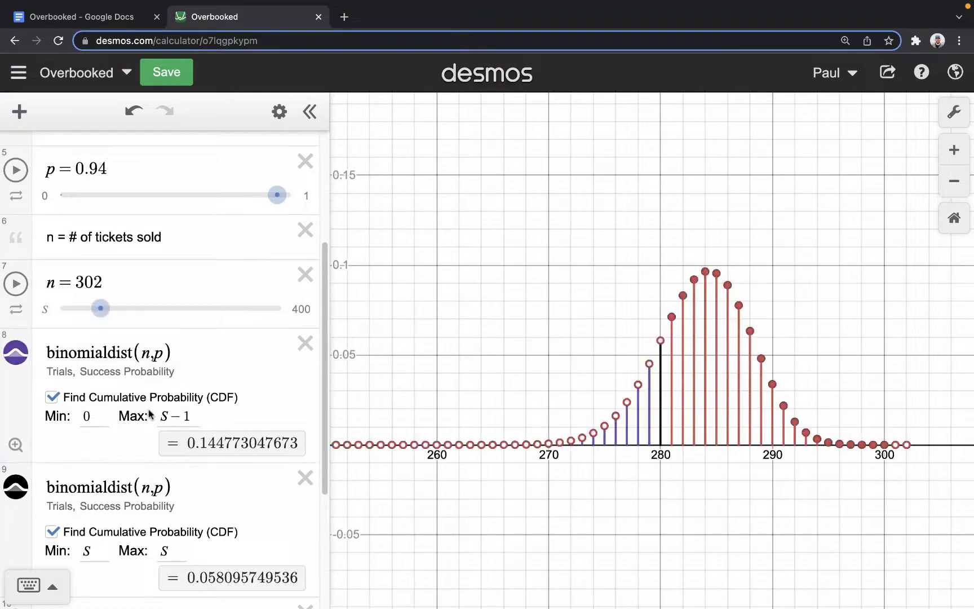
pyautogui.scroll(-3, 153, 414)
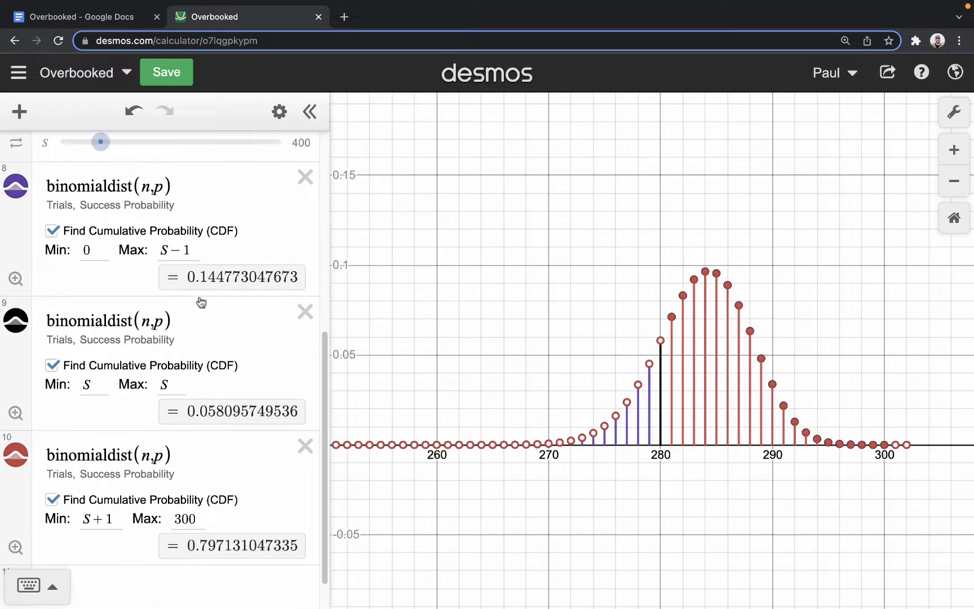
pyautogui.scroll(-1, 250, 524)
pyautogui.scroll(1, 220, 510)
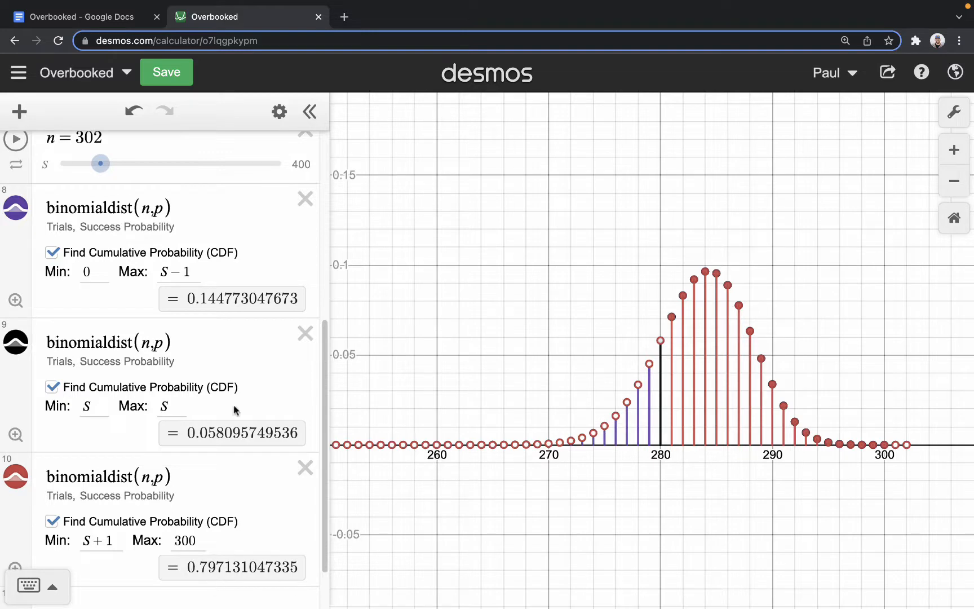
pyautogui.moveTo(93, 164); pyautogui.dragTo(89, 166)
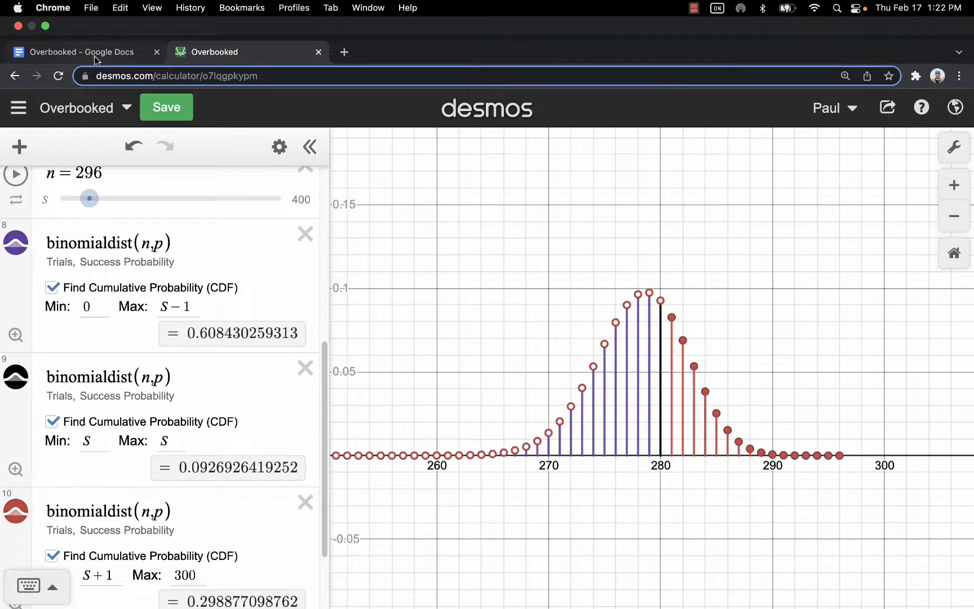
# - Switch to the Google Docs document, check question 3's answer and read question 4 about keeping both probabilities below 40%
pyautogui.click(94, 52)
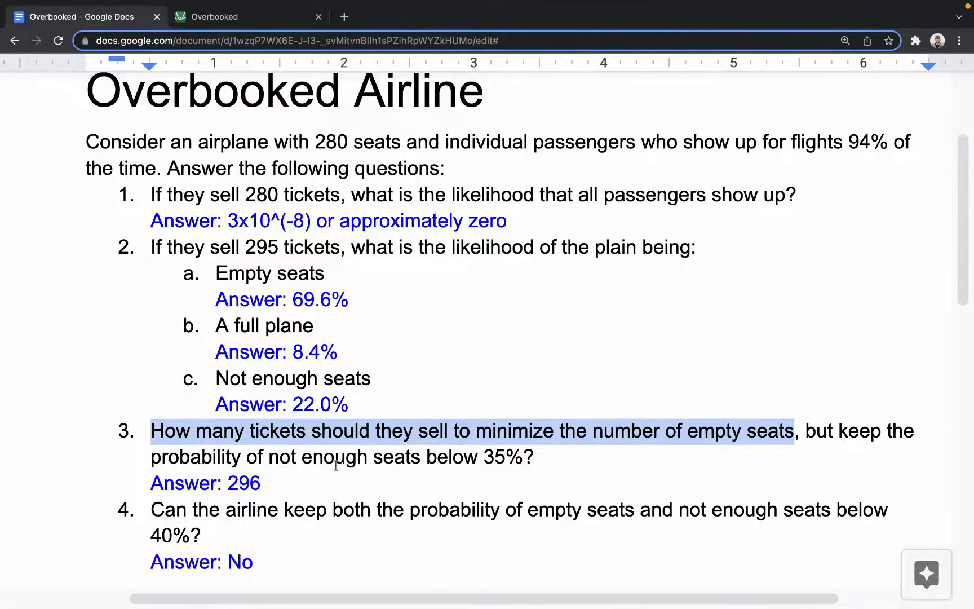
pyautogui.moveTo(269, 495); pyautogui.dragTo(230, 493)
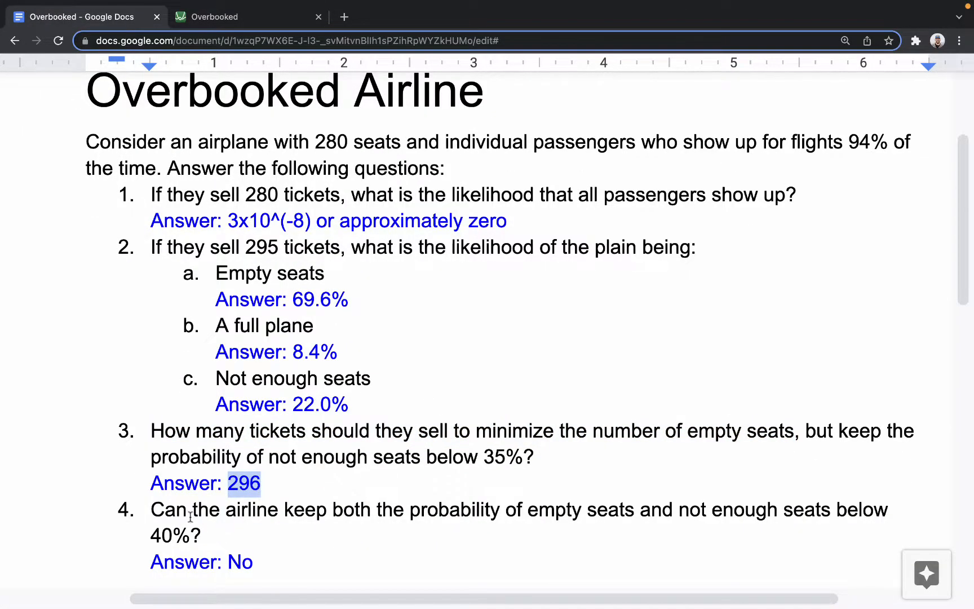
pyautogui.moveTo(201, 534); pyautogui.dragTo(152, 510)
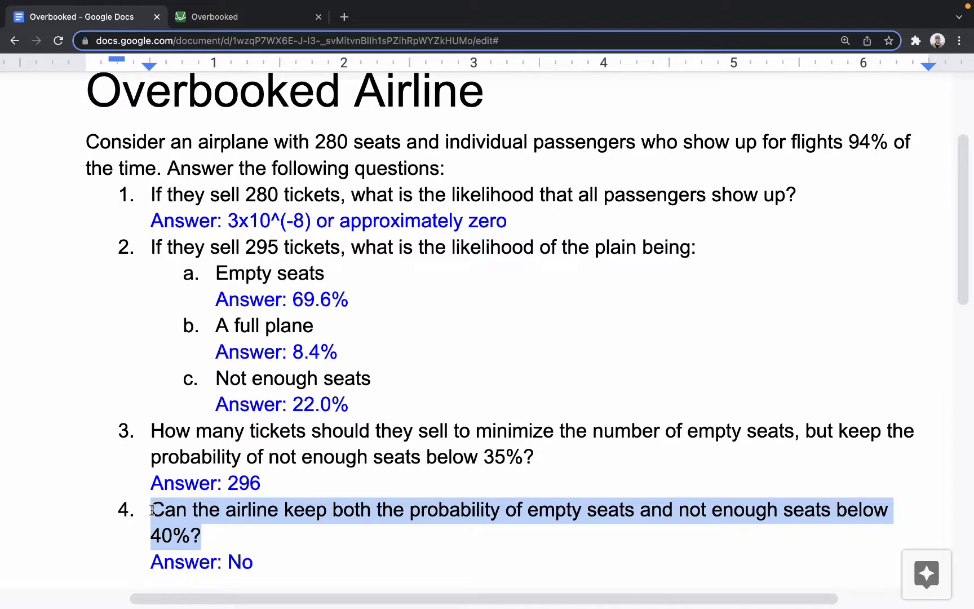
# - Return to Desmos and set n to 298 to check the empty-seats and not-enough-seats probabilities against question 4's 40% limit
pyautogui.click(228, 18)
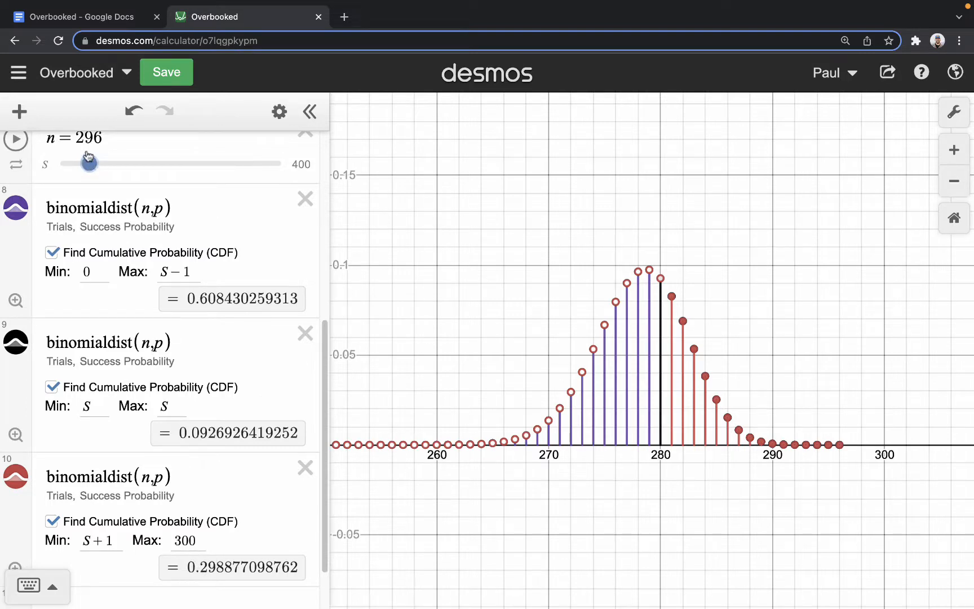
pyautogui.moveTo(89, 163); pyautogui.dragTo(93, 162)
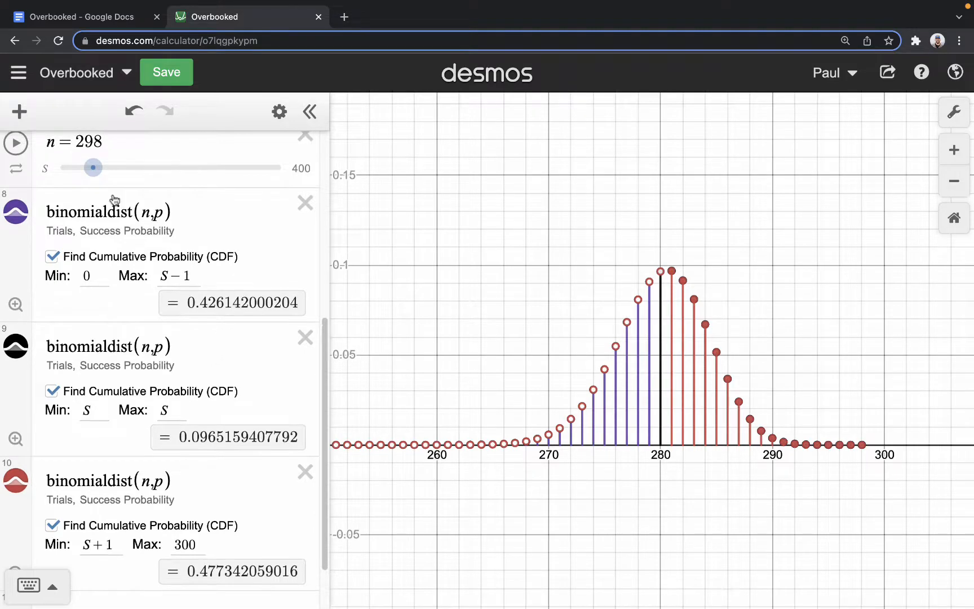
pyautogui.doubleClick(96, 137)
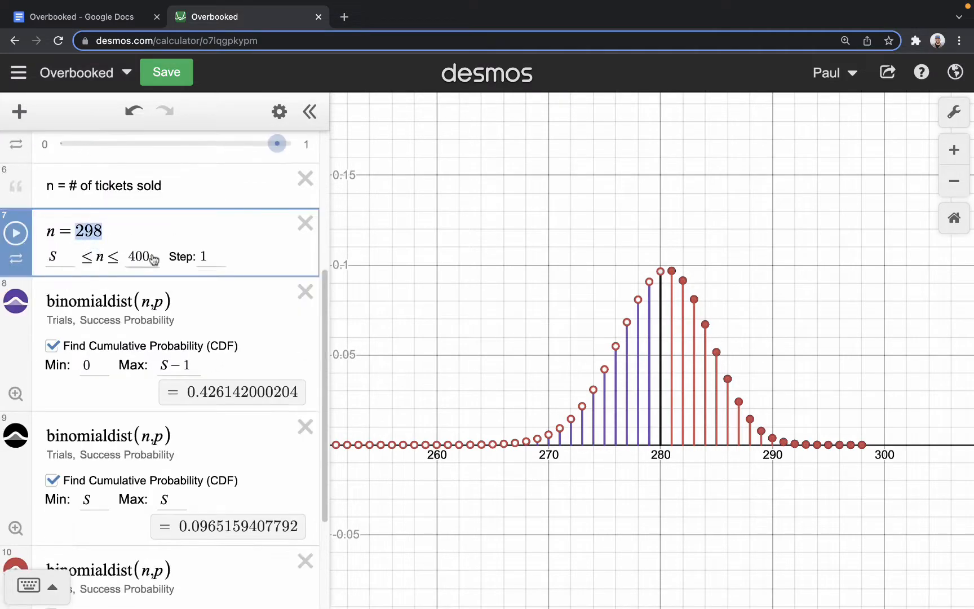
pyautogui.click(412, 269)
pyautogui.scroll(-3, 245, 352)
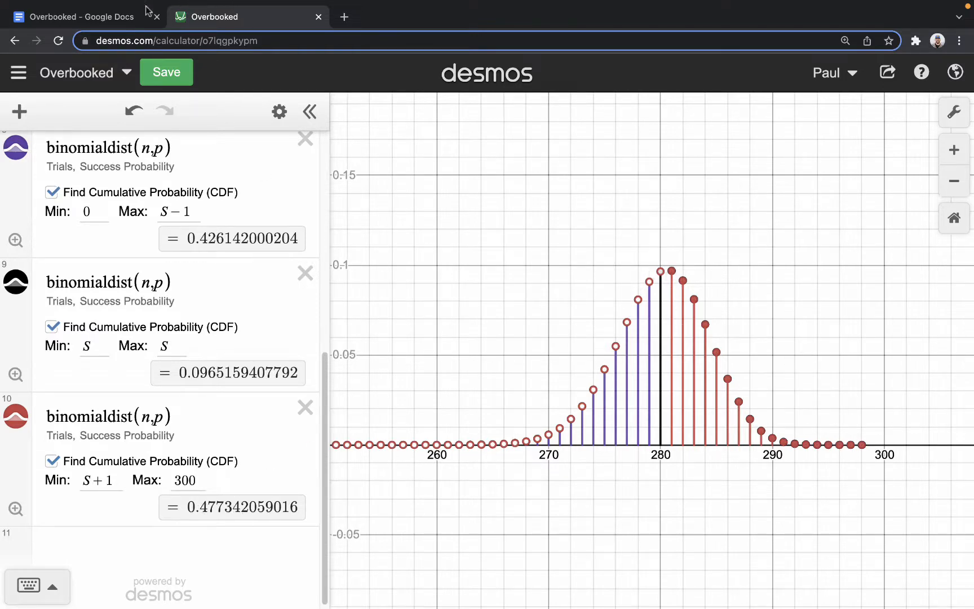
pyautogui.scroll(2, 224, 235)
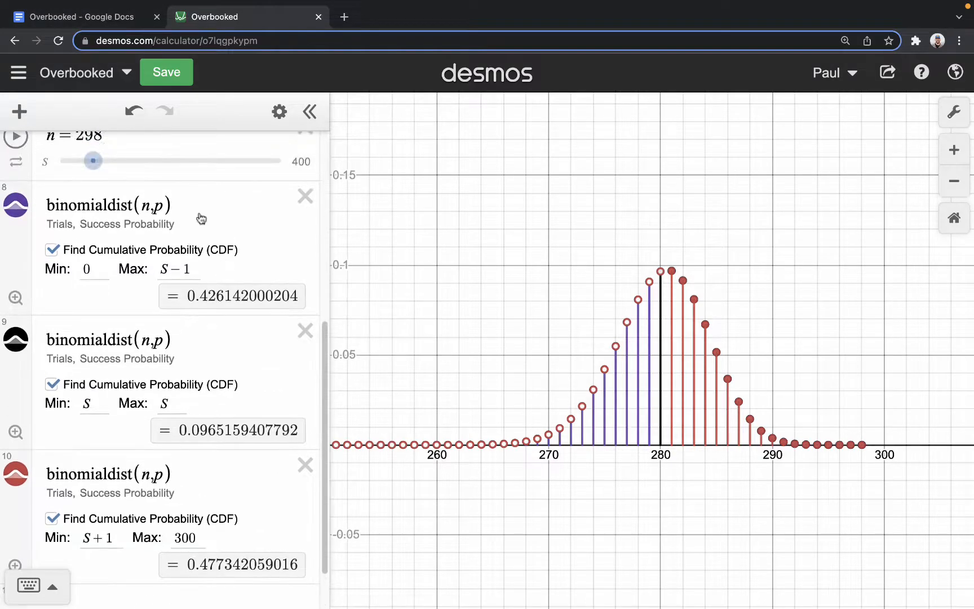